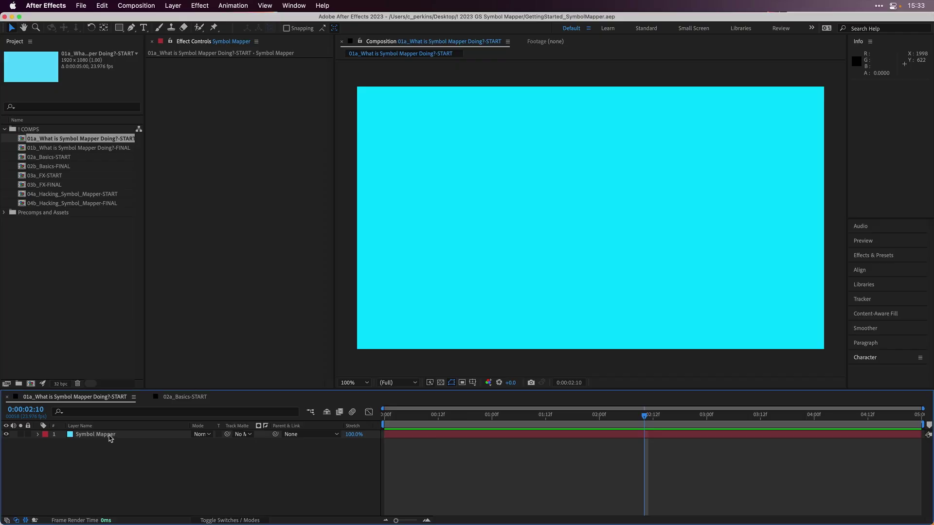
Step: Select the cyan Symbol Mapper layer in the 01a composition's timeline
click(119, 435)
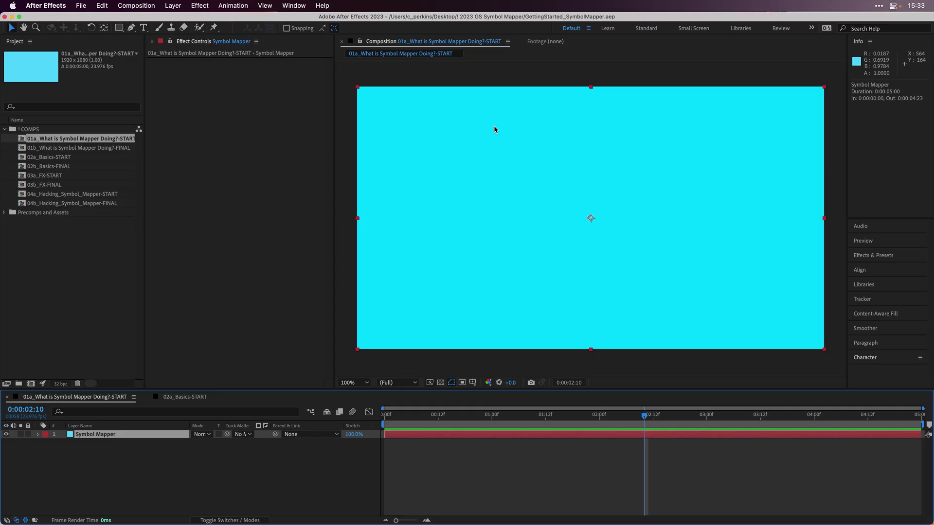
Step: Apply Universe Turbulence Noise with the Ridged preset from the Red Giant Universe Dashboard
click(294, 6)
mouse_move(299, 62)
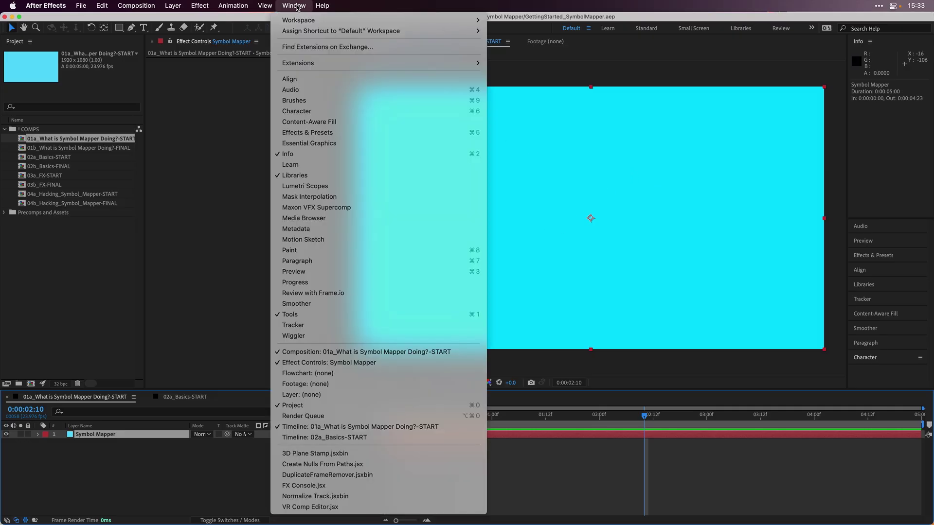
click(519, 73)
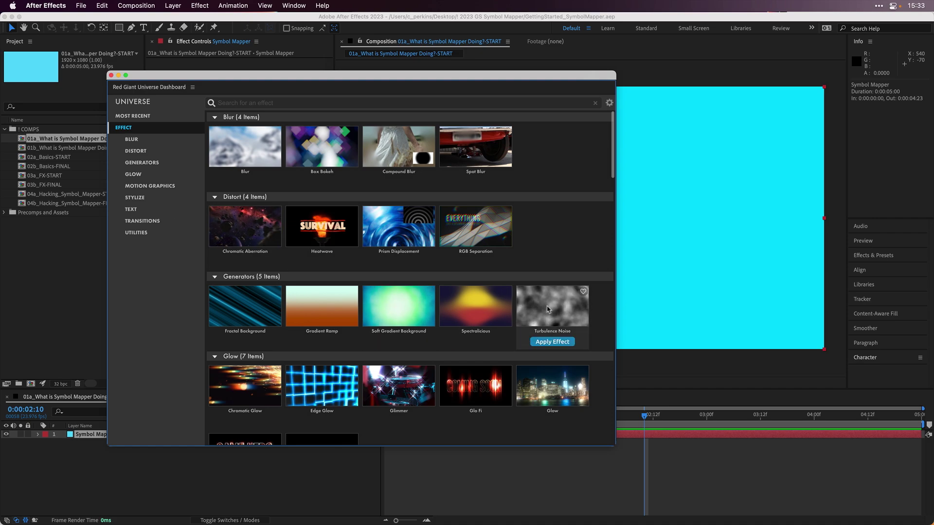
click(246, 101)
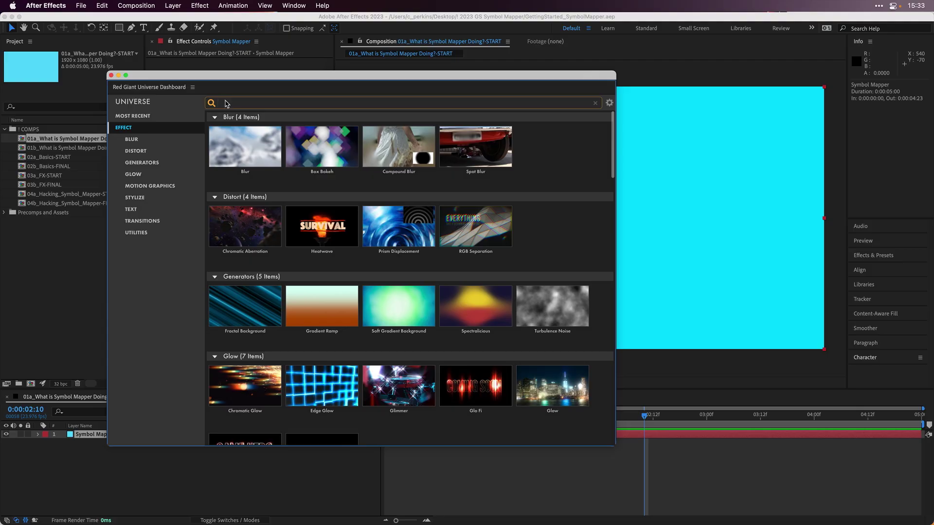
scroll(434, 317, down, 3)
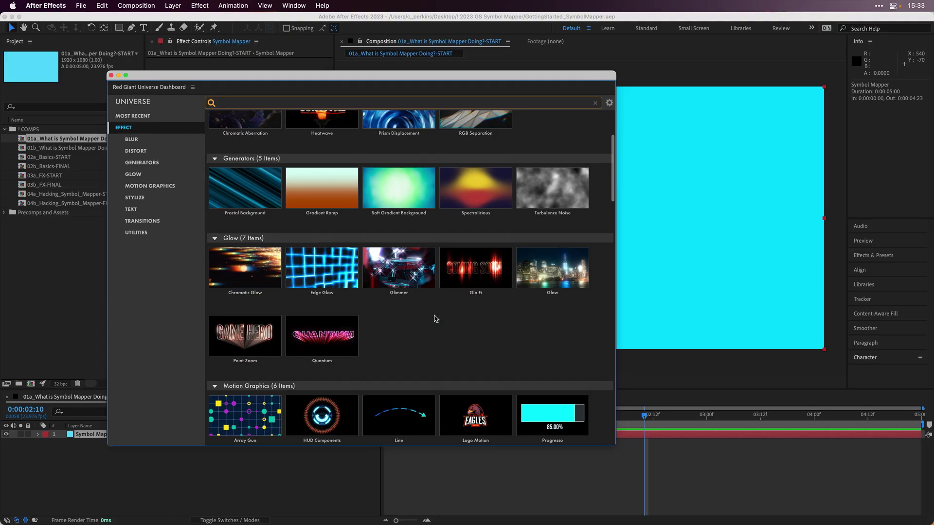
scroll(434, 317, down, 3)
scroll(434, 317, up, 1)
scroll(443, 285, up, 3)
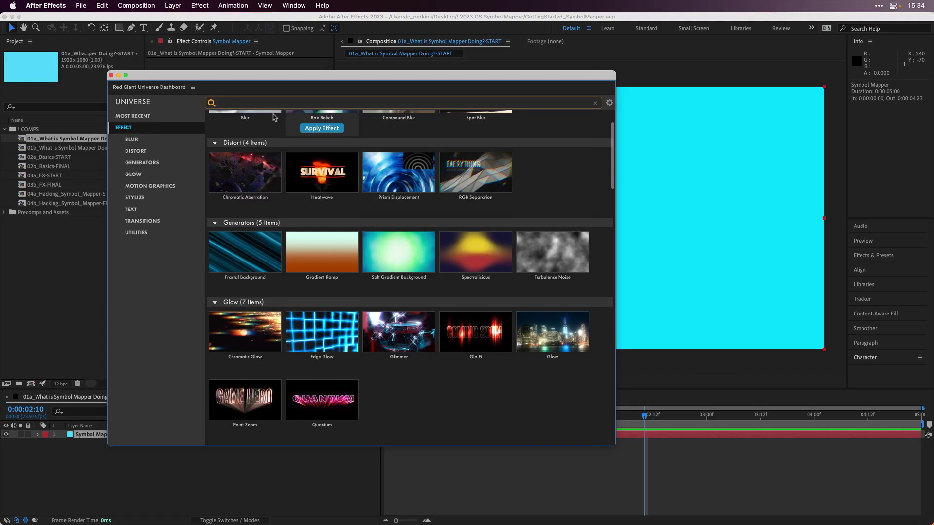
click(551, 254)
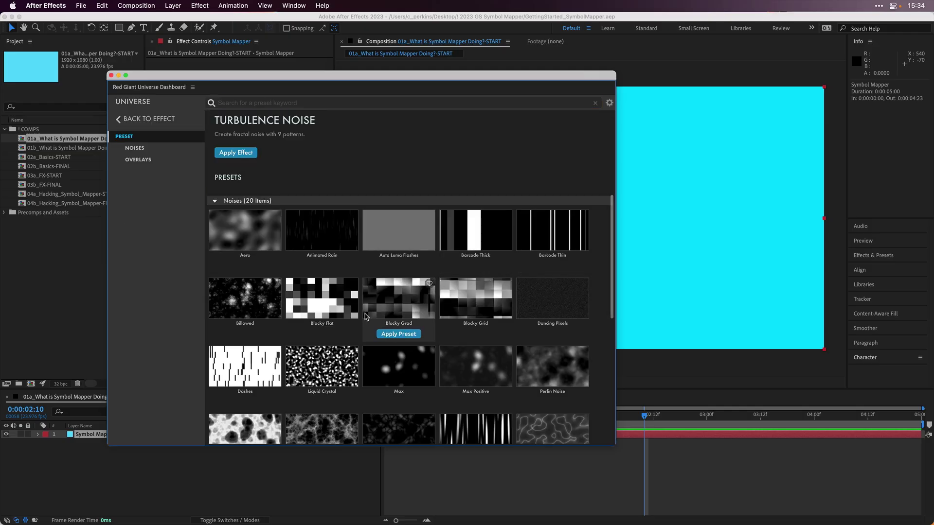
scroll(368, 316, down, 1)
scroll(369, 316, down, 2)
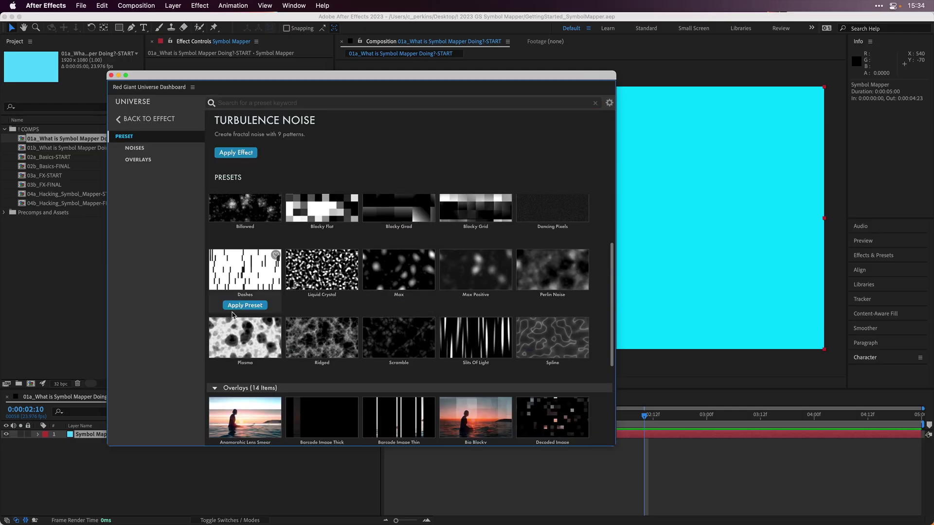
mouse_move(322, 338)
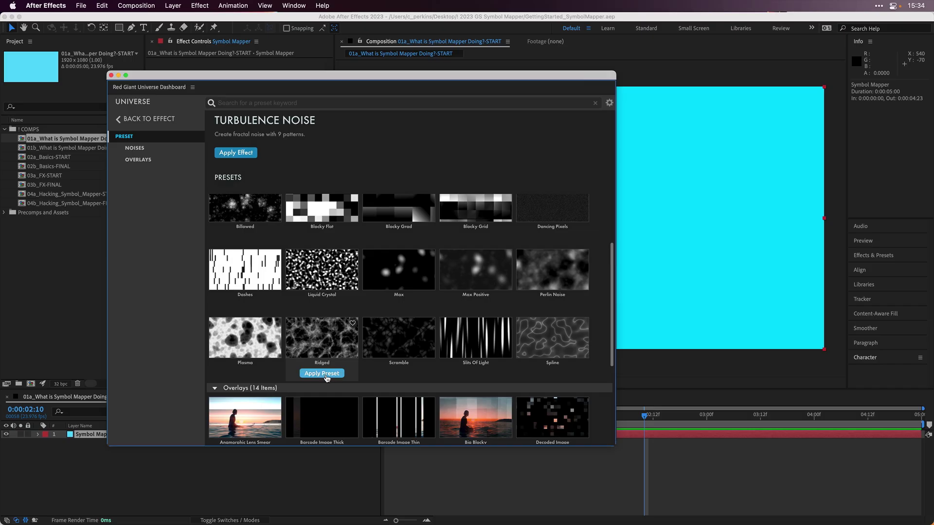
click(326, 375)
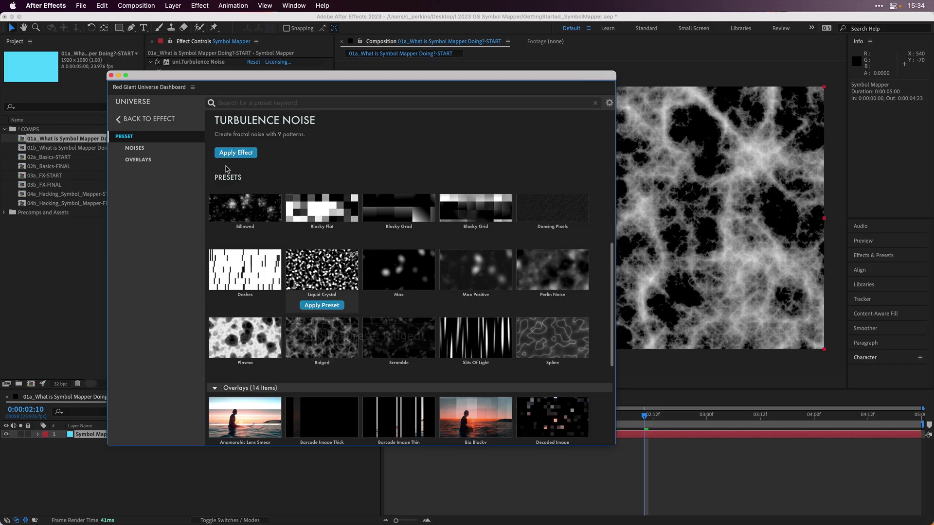
Step: Apply Electrify's Bubbling Energy preset from the dashboard after searching 'elec'
click(135, 120)
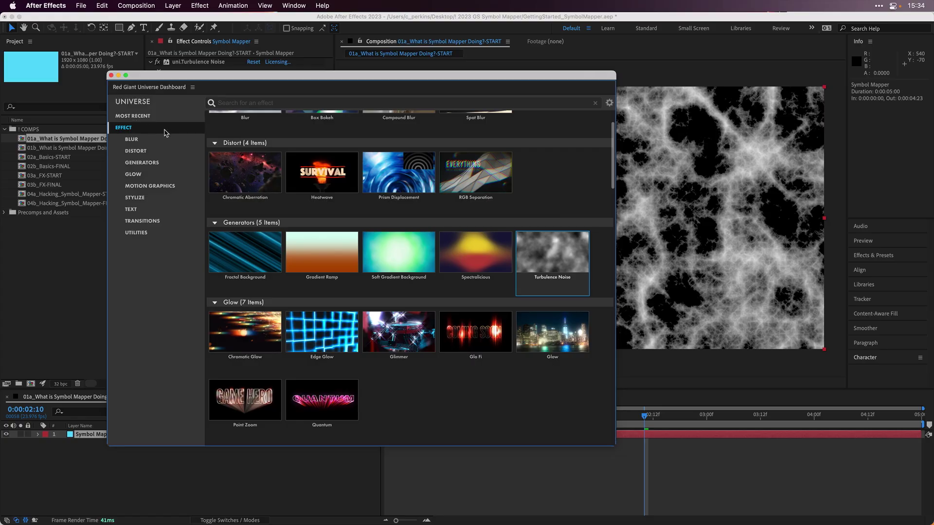
click(265, 104)
text(elec)
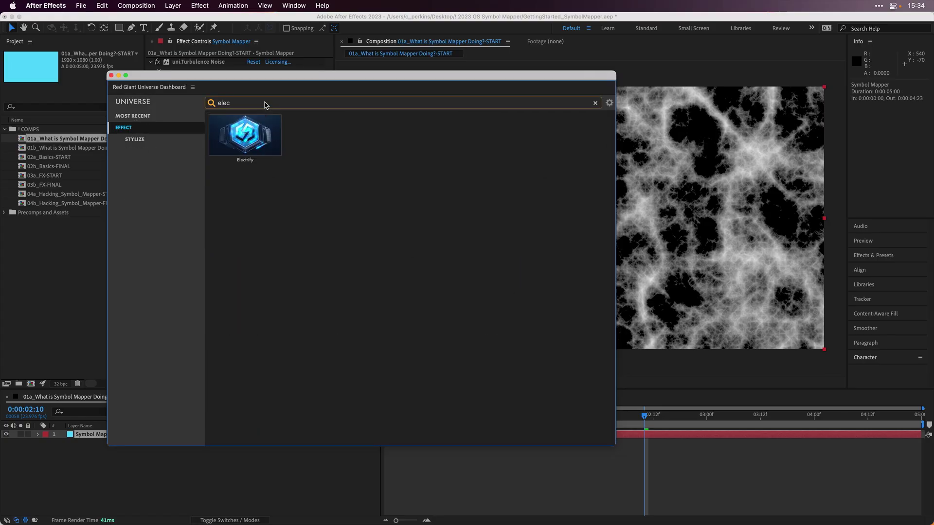
mouse_move(245, 136)
click(259, 130)
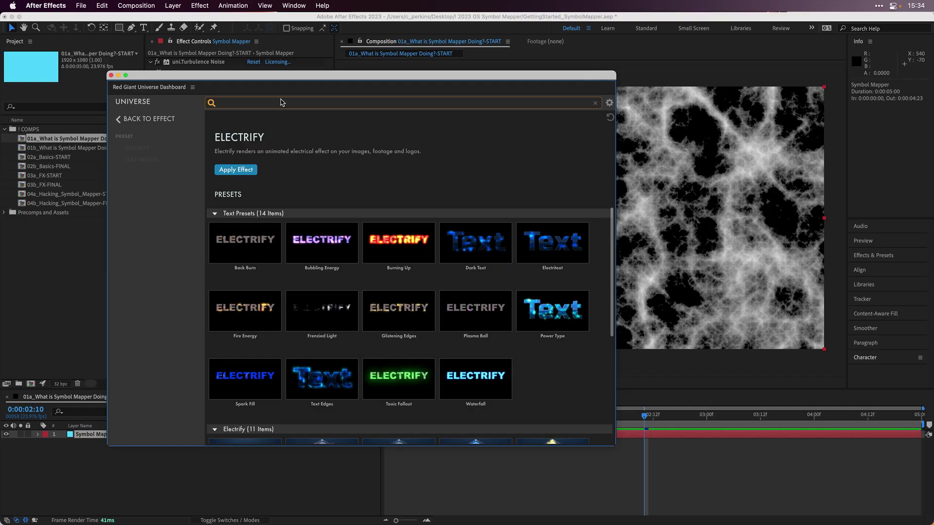
text(bubb)
click(250, 118)
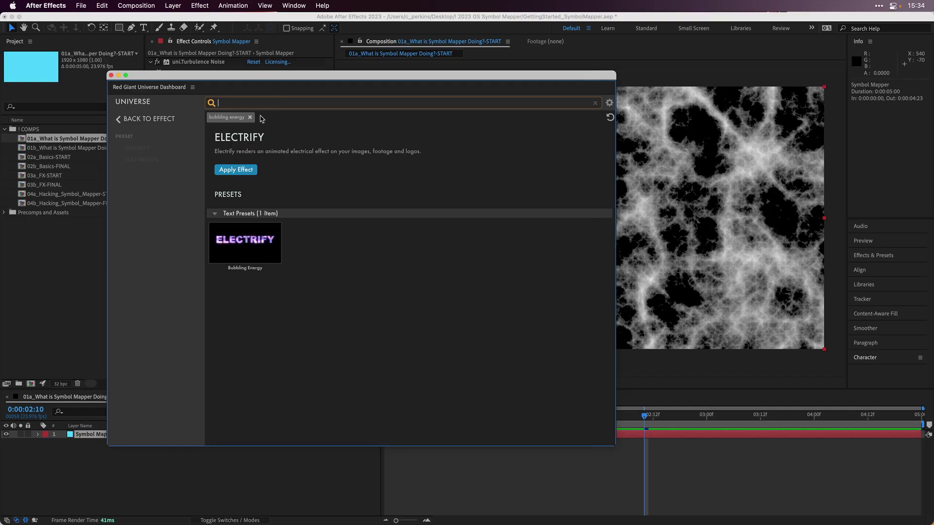
mouse_move(245, 243)
mouse_move(322, 243)
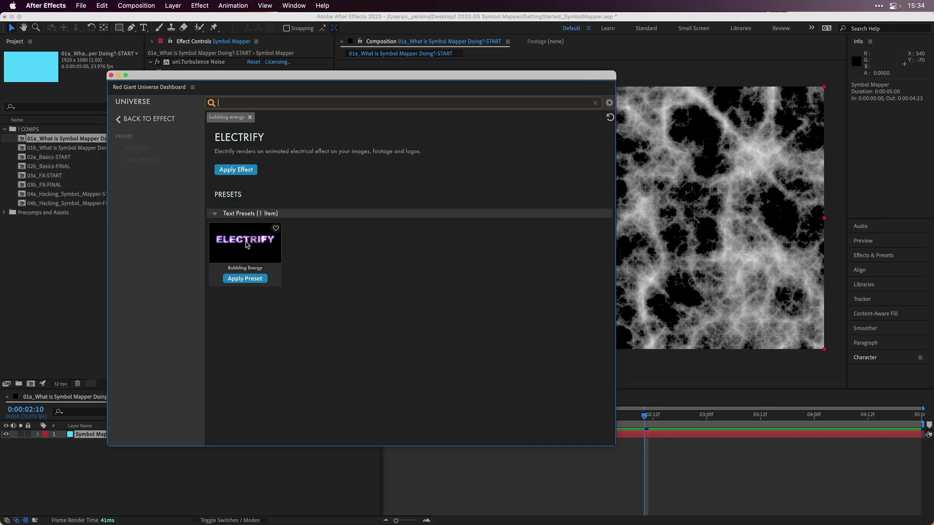
click(251, 278)
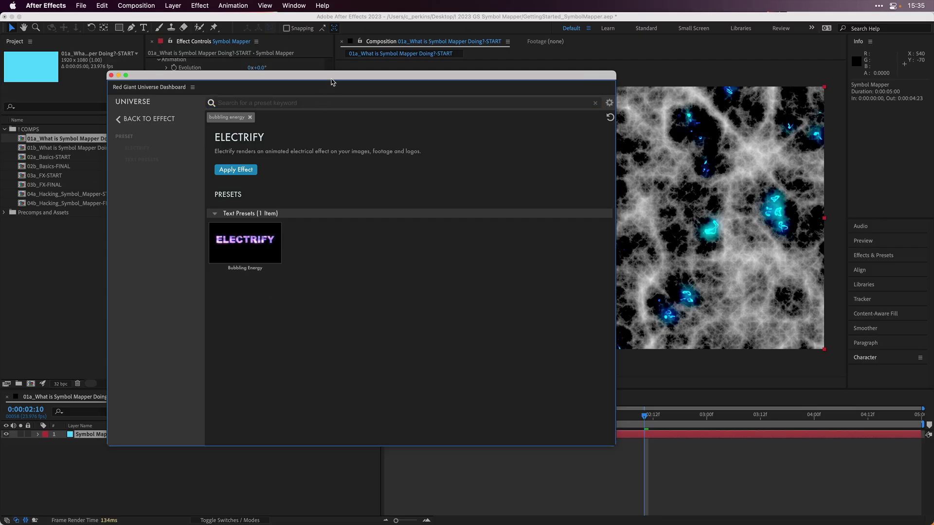
drag(332, 77, 339, 319)
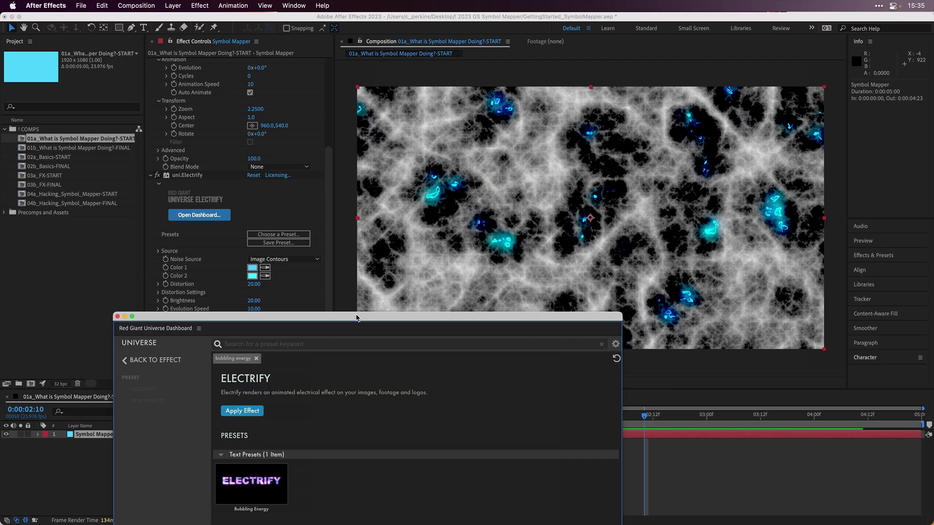
Step: Apply the Symbol Mapper effect via a 'symb' search, with the bubbling energy filter removed
drag(357, 317, 393, 150)
click(191, 199)
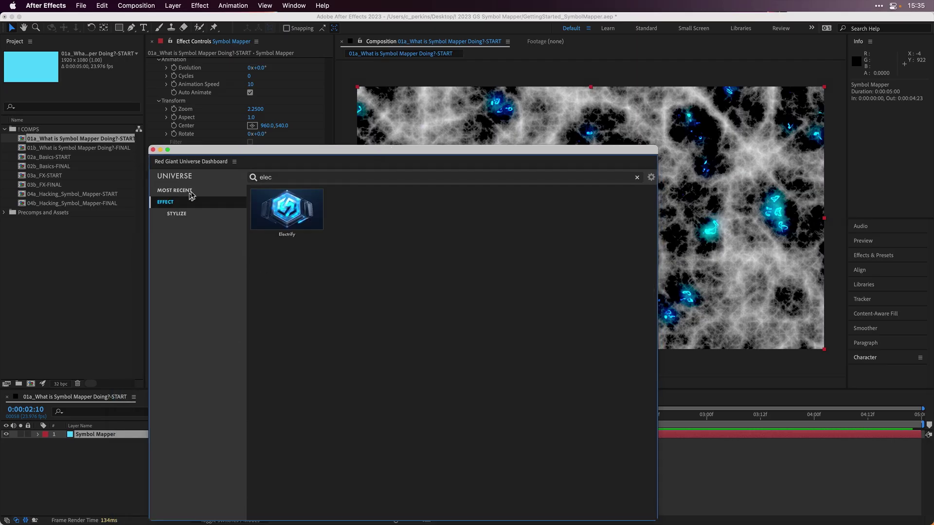
click(285, 178)
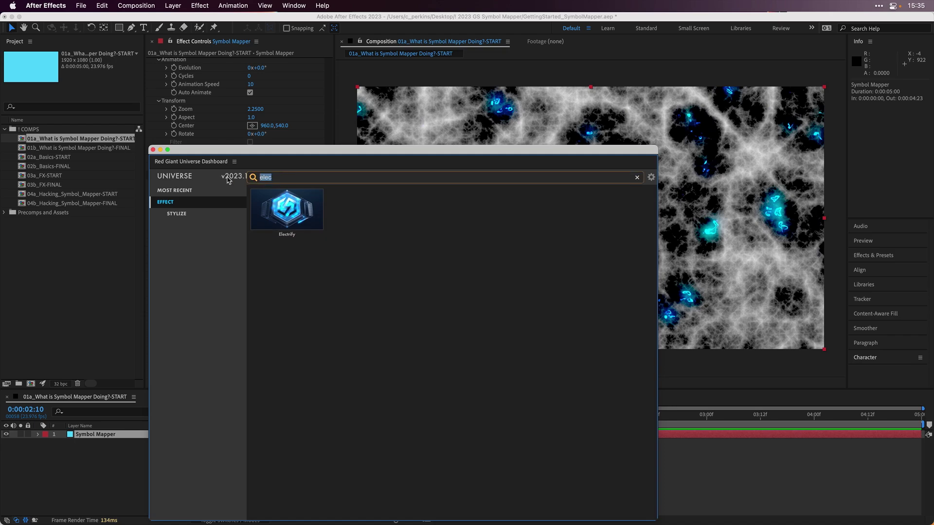
text(symb)
mouse_move(286, 210)
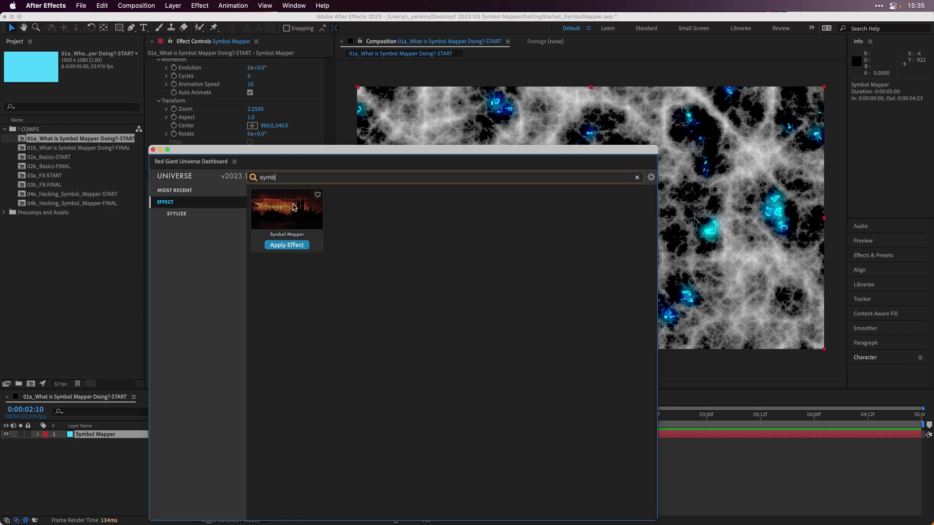
click(293, 209)
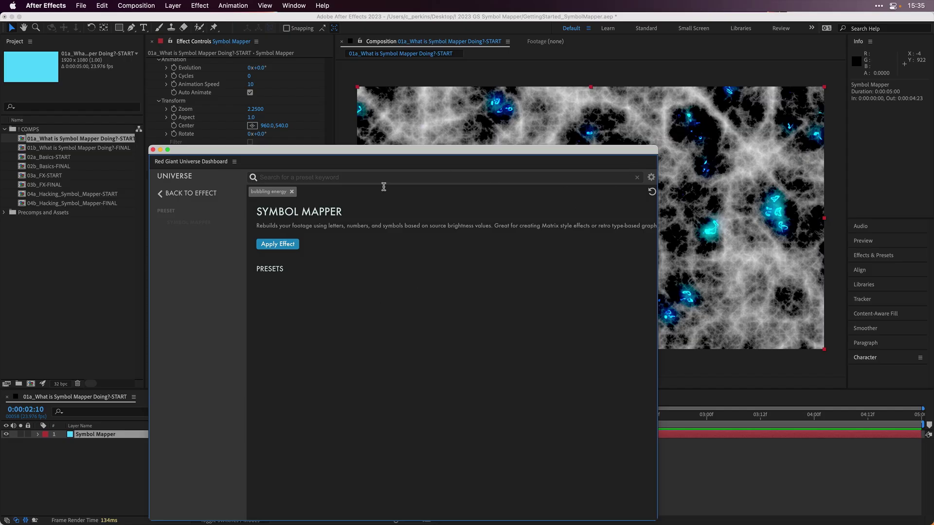
click(293, 192)
mouse_move(517, 360)
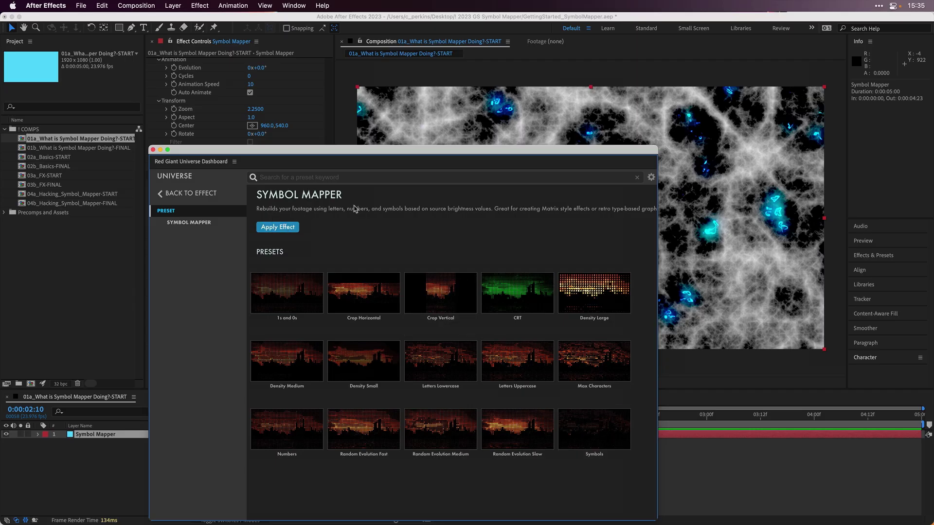
click(276, 228)
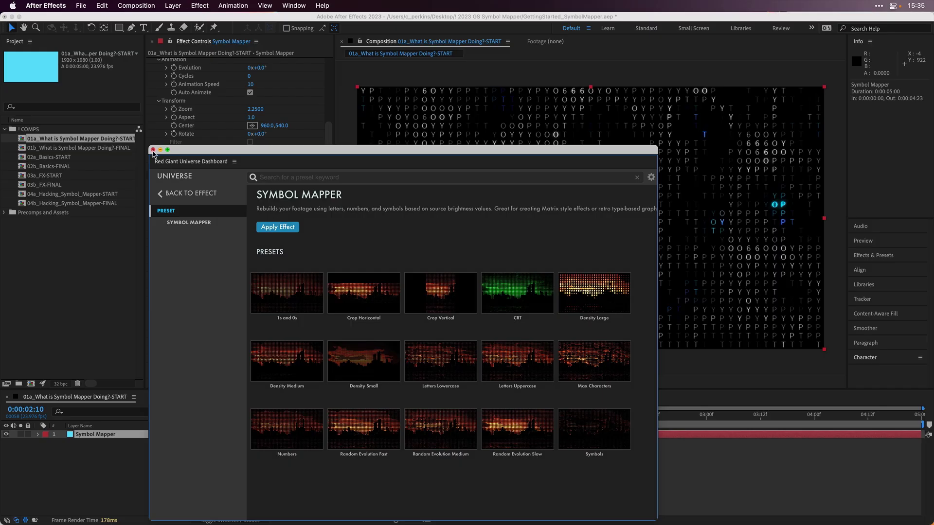
Step: Close the dashboard, collapse Turbulence Noise and Electrify, and toggle Symbol Mapper off and on
click(152, 150)
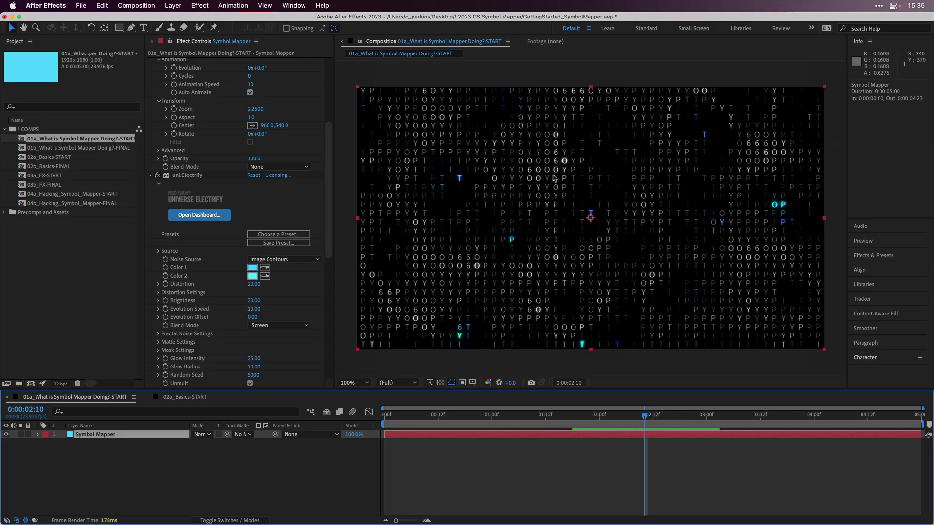
click(157, 178)
scroll(162, 70, up, 5)
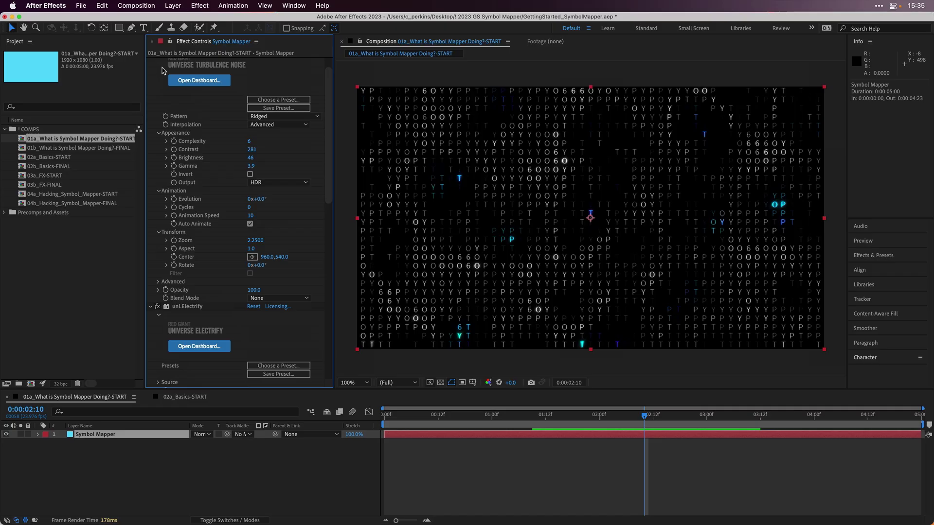
scroll(162, 70, up, 1)
click(150, 62)
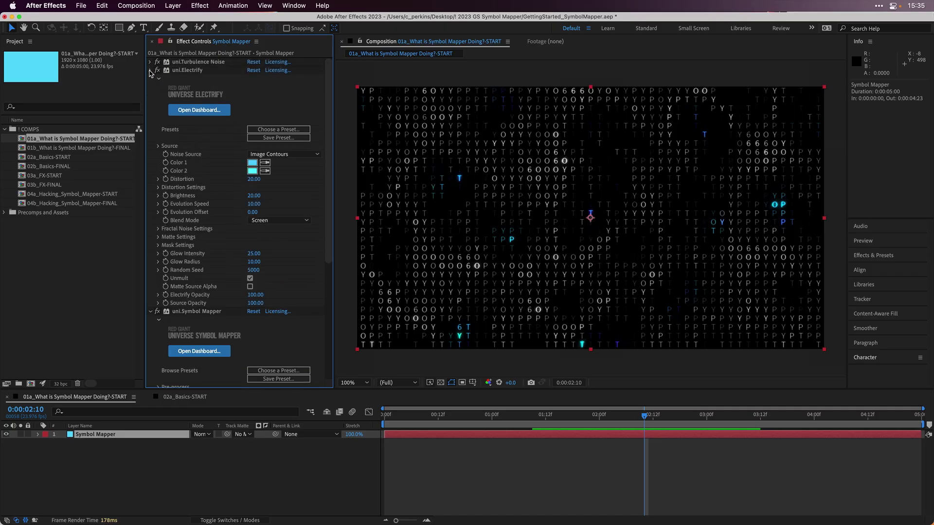
click(151, 71)
click(156, 78)
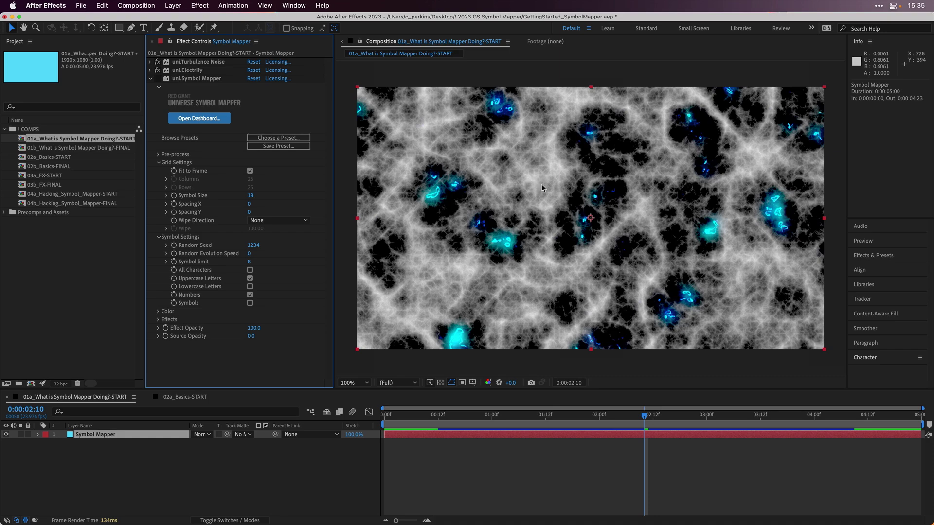
click(157, 79)
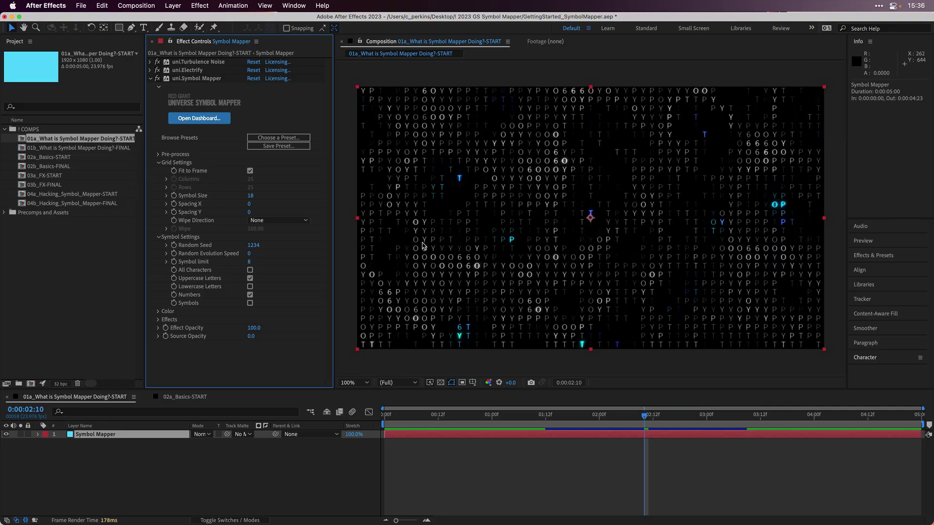
Step: Zoom the symbol grid to 200% and disable the Electrify glow
key(period)
drag(425, 231, 519, 161)
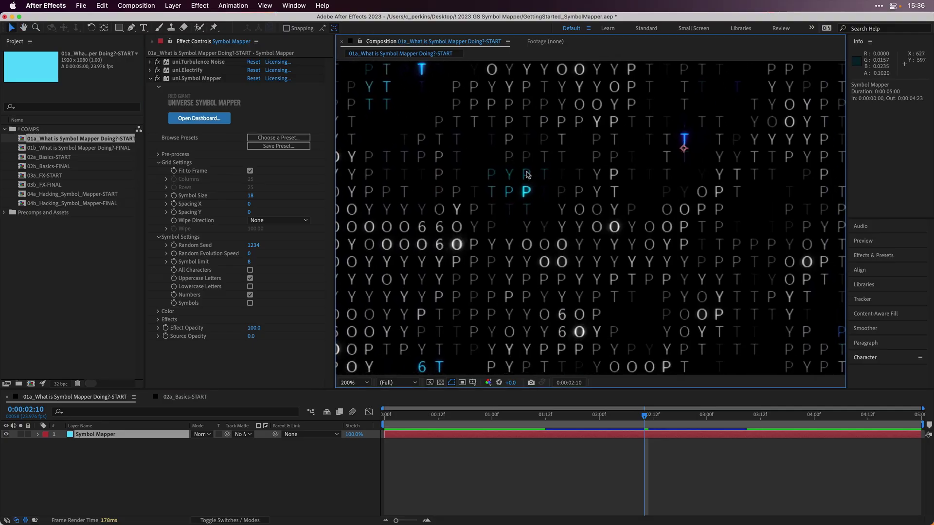
click(157, 70)
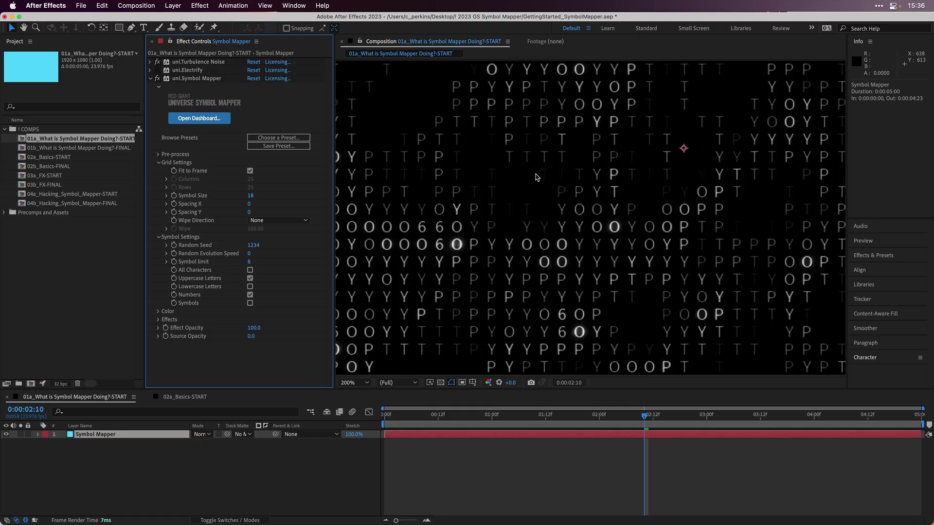
Step: Show the composition over black and re-enable Electrify for cyan letters
click(441, 383)
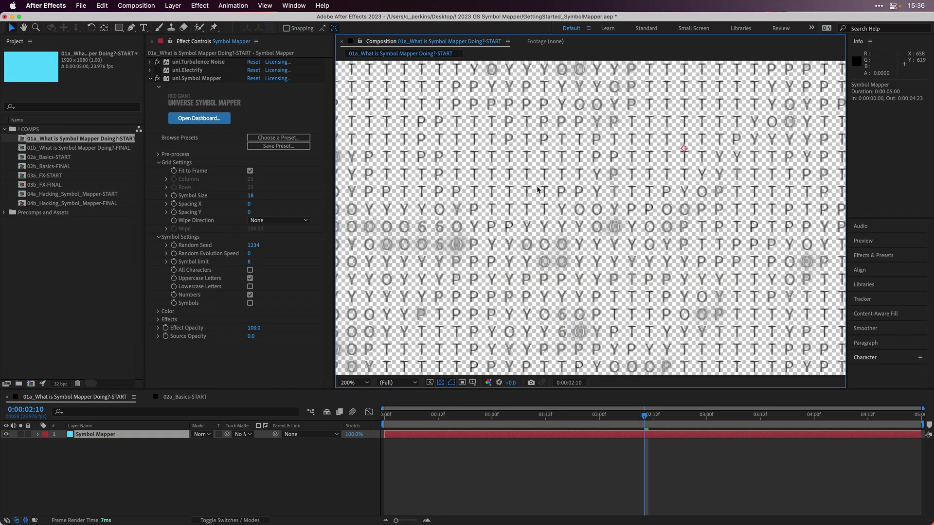
click(441, 383)
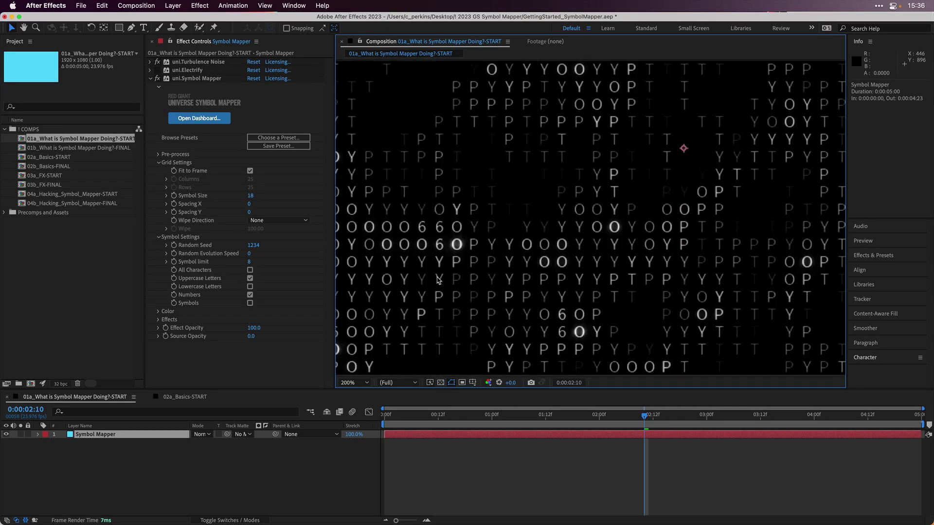
click(156, 70)
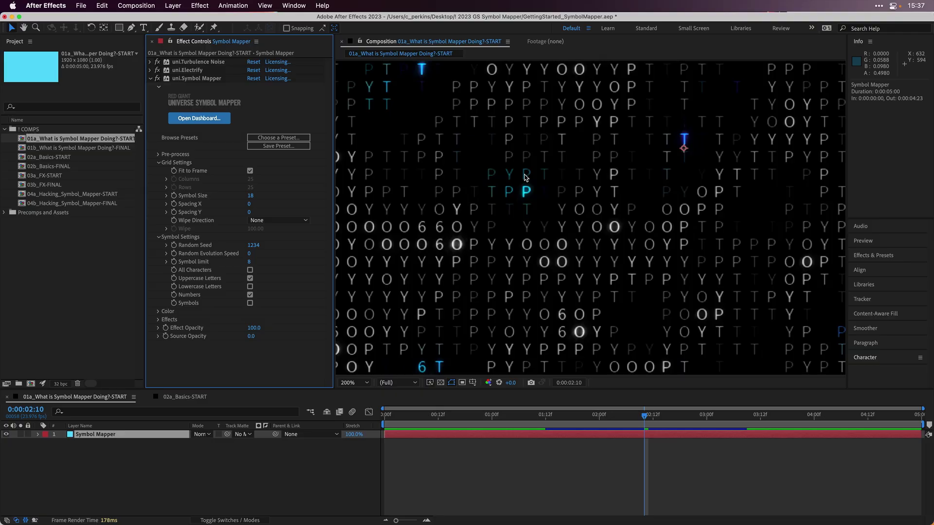
Step: Open the 02a_Basics-START composition and its PRECOMP_UniverseBkg precomp
double_click(58, 158)
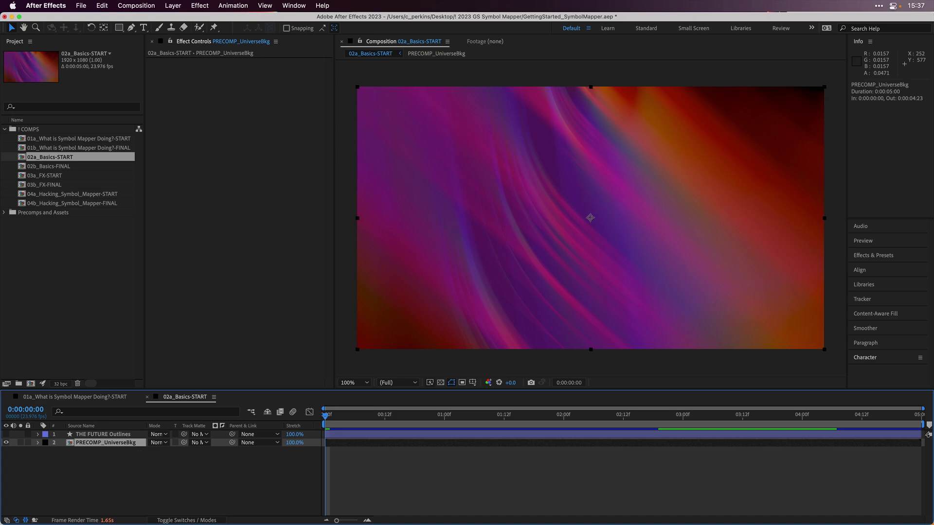
double_click(113, 447)
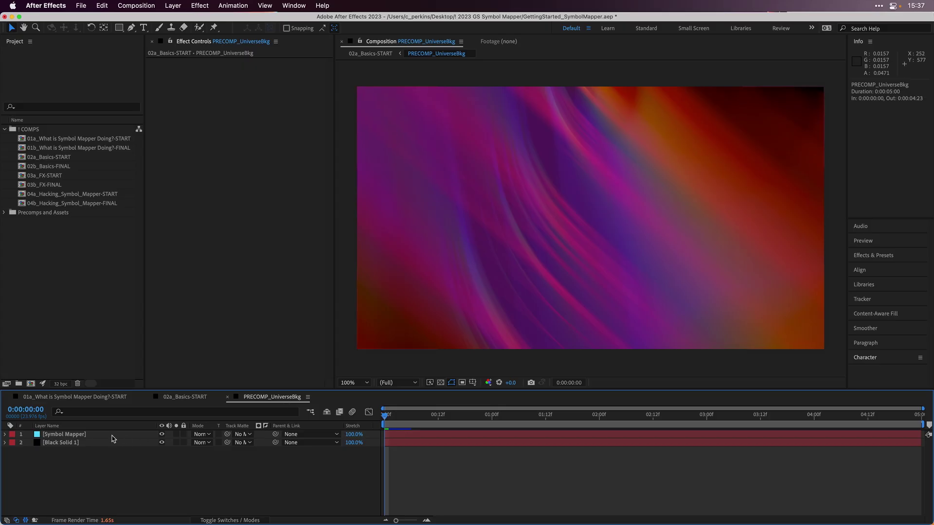
click(113, 438)
click(113, 438)
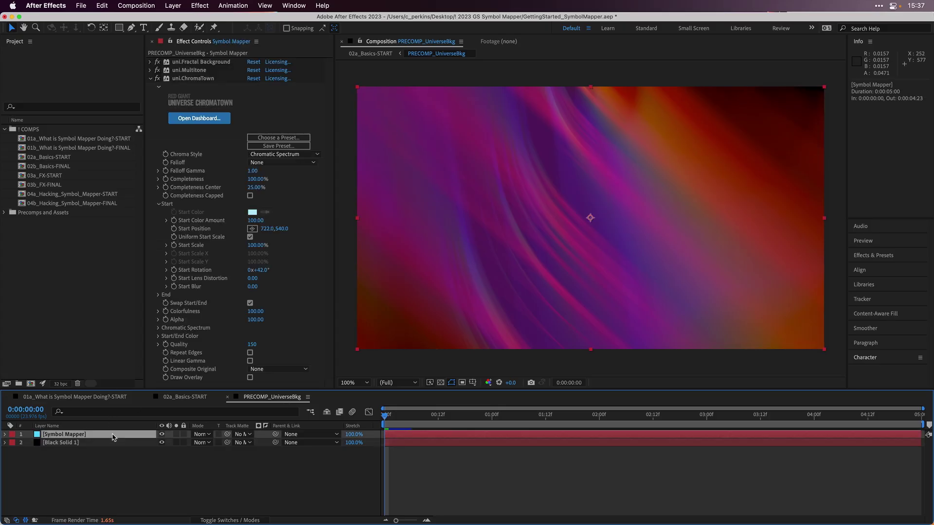
Step: Test reordering and toggling Multitone and ChromaTown, restore them, then reselect PRECOMP_UniverseBkg in 02a_Basics-START
click(151, 78)
drag(170, 71, 170, 84)
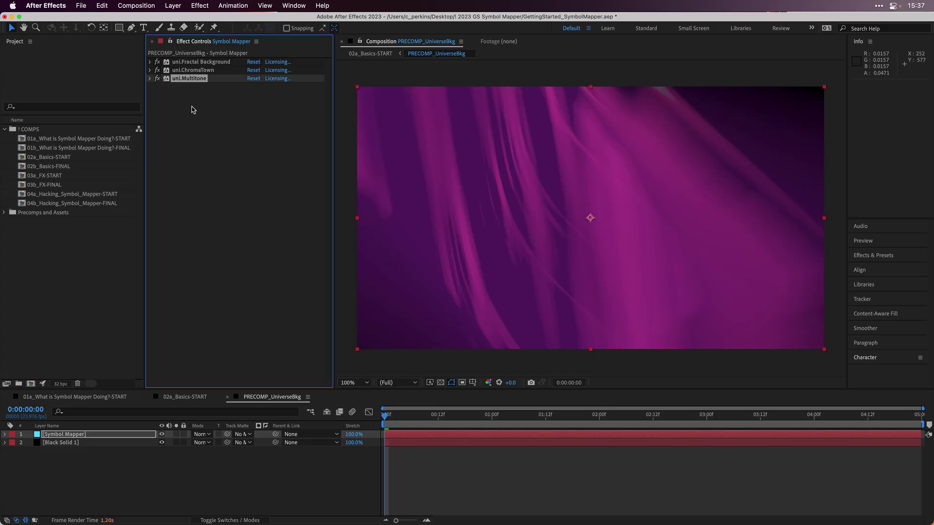
key(super+z)
drag(157, 70, 159, 79)
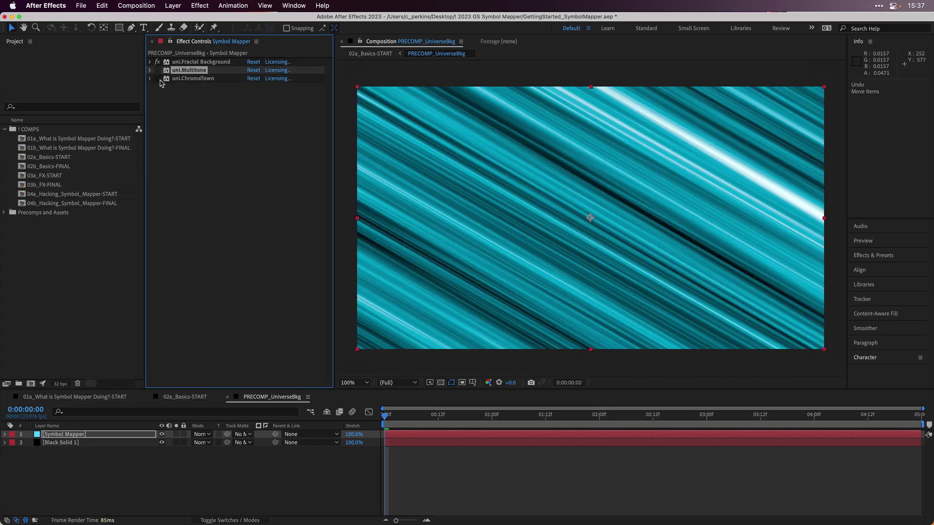
click(157, 70)
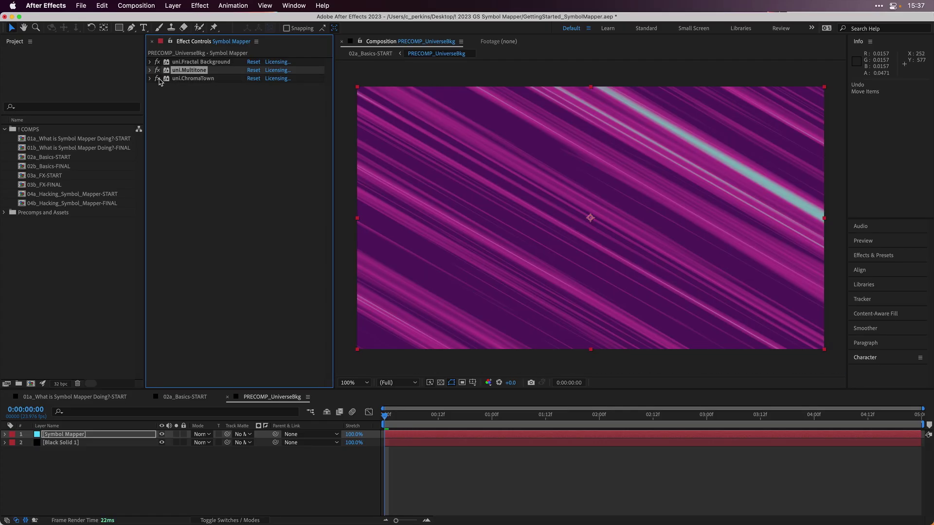
click(158, 78)
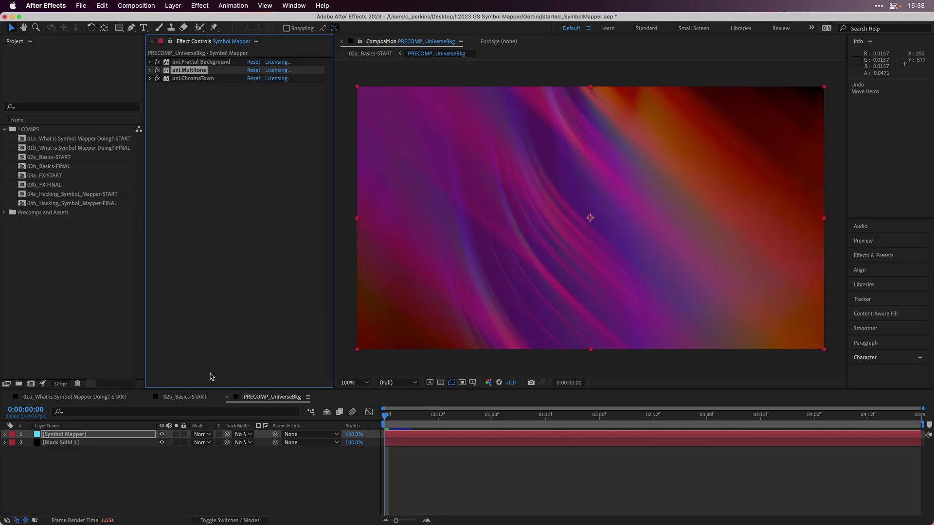
click(213, 374)
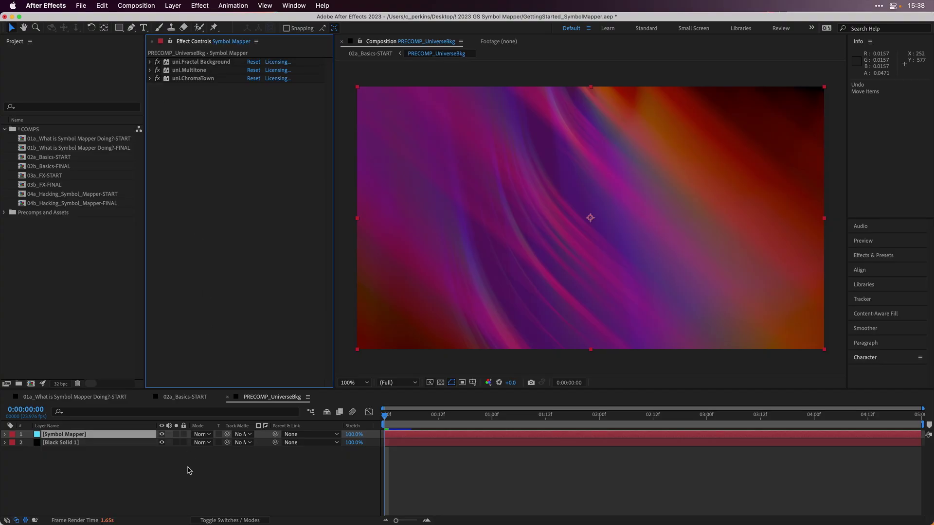
click(184, 397)
click(92, 443)
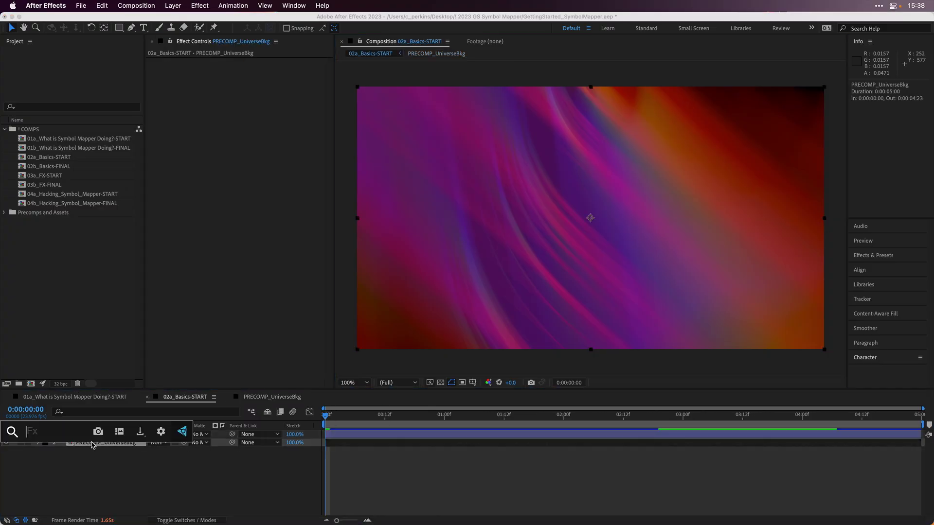
Step: Apply uni.Symbol Mapper to PRECOMP_UniverseBkg through the Effects search for 'symb'
key(ctrl+space)
text(symb)
key(Return)
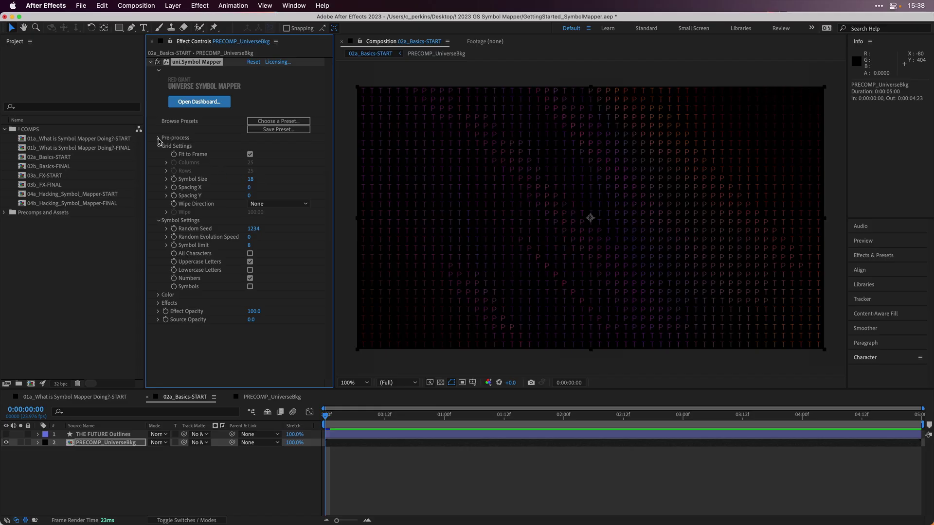
click(159, 138)
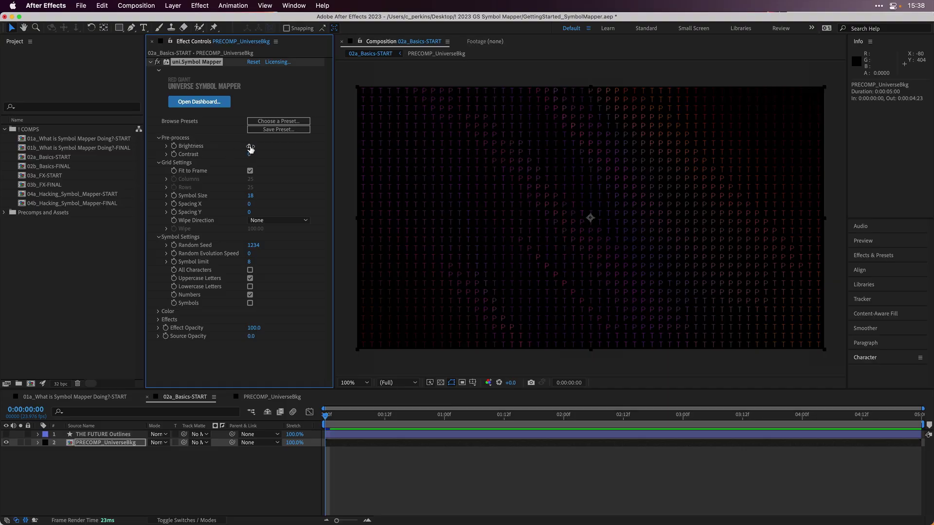
Step: Set Pre-process Brightness to 23 and Contrast to -16, then collapse Pre-process
drag(251, 146, 268, 146)
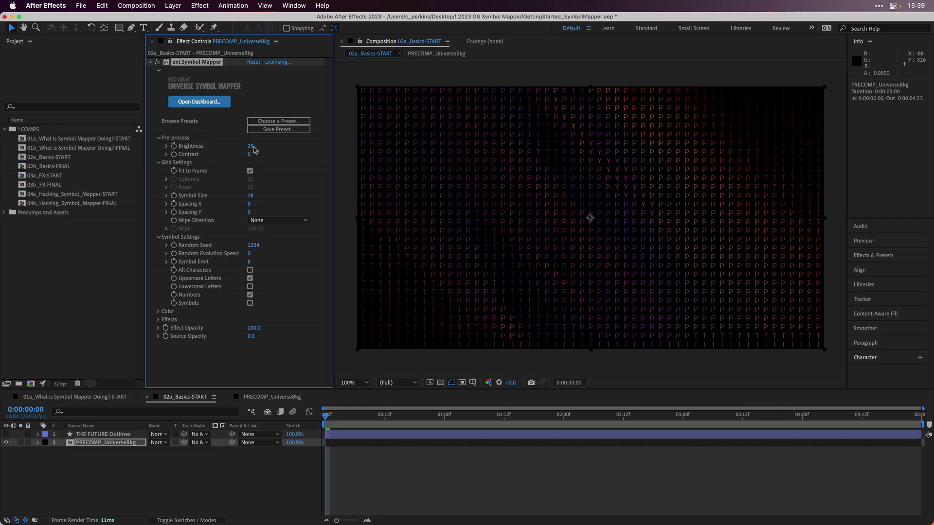
mouse_move(251, 147)
mouse_down()
mouse_move(264, 145)
mouse_move(249, 148)
mouse_up()
drag(249, 155, 268, 153)
drag(258, 154, 234, 158)
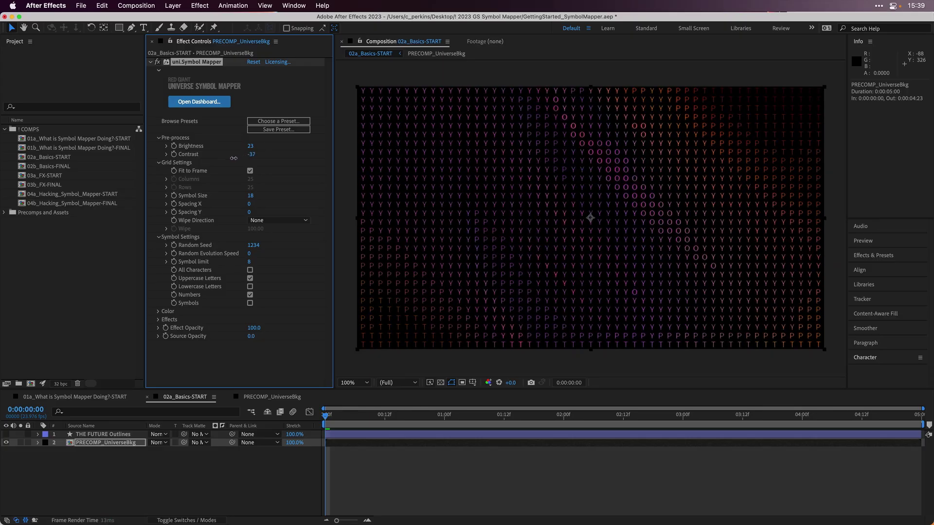
drag(234, 158, 235, 159)
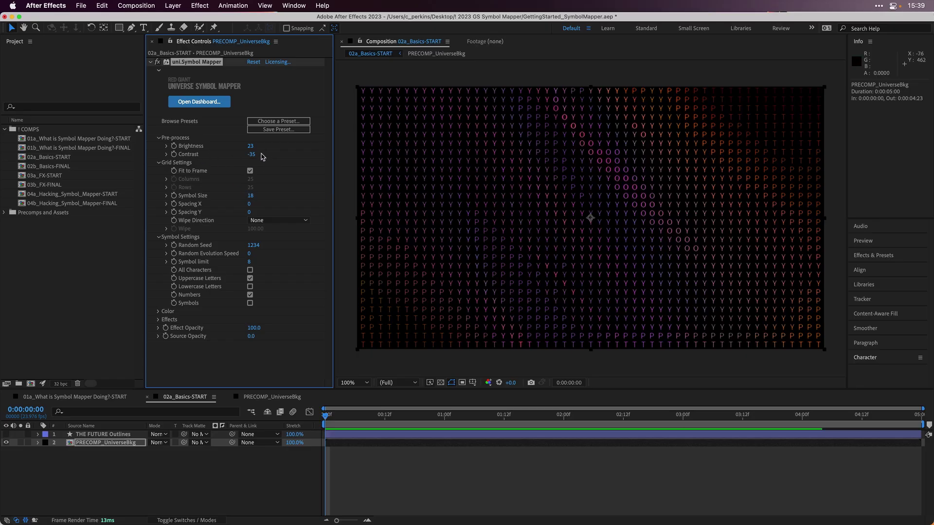
drag(251, 154, 266, 155)
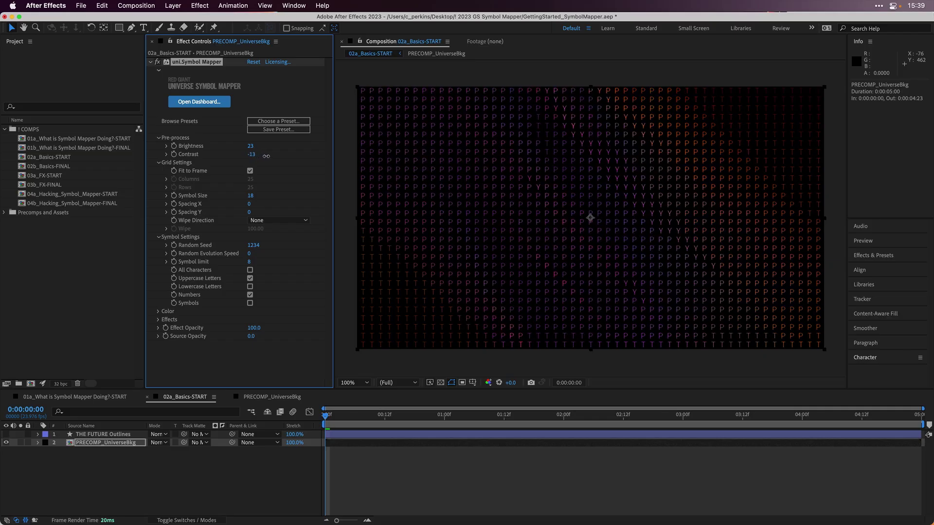
click(159, 139)
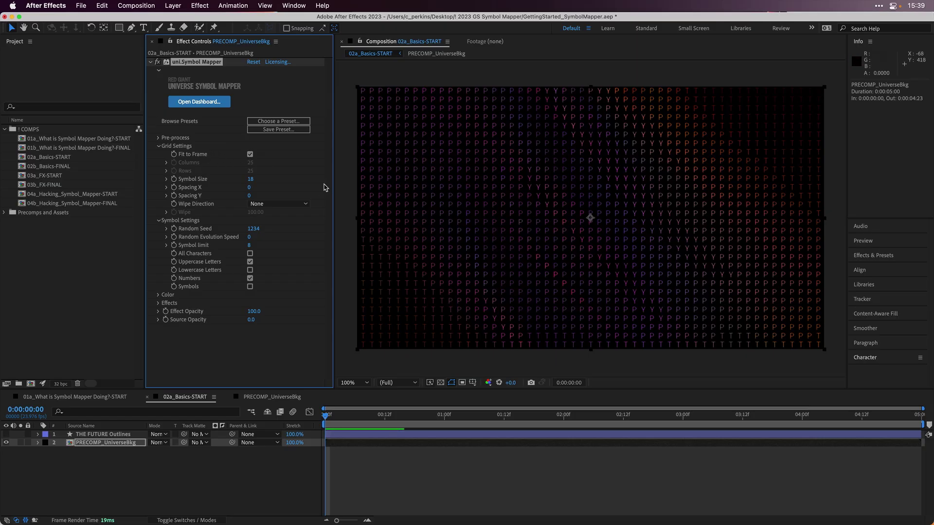
Step: Turn off grid fitting and set 74 columns, 15 rows and symbol size 22
click(250, 155)
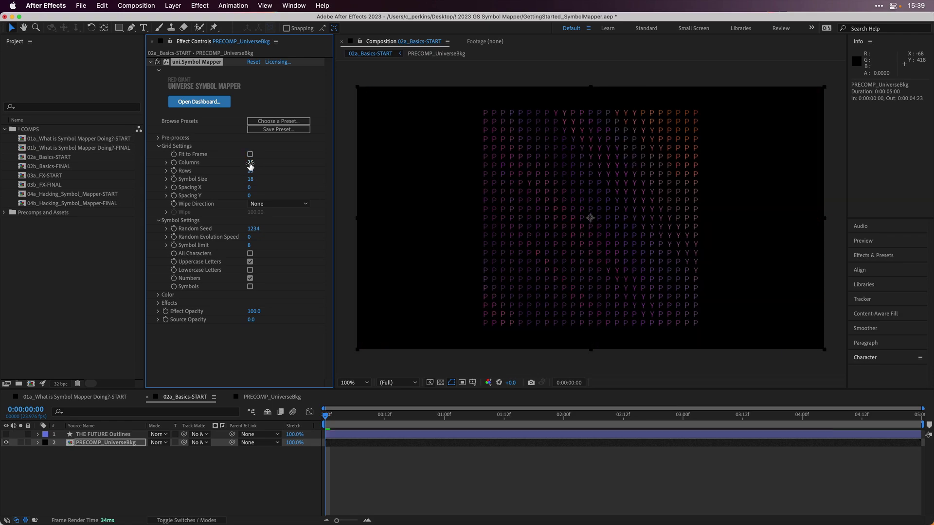
drag(250, 163, 261, 163)
mouse_move(268, 162)
mouse_down()
mouse_move(243, 173)
mouse_move(259, 171)
mouse_up()
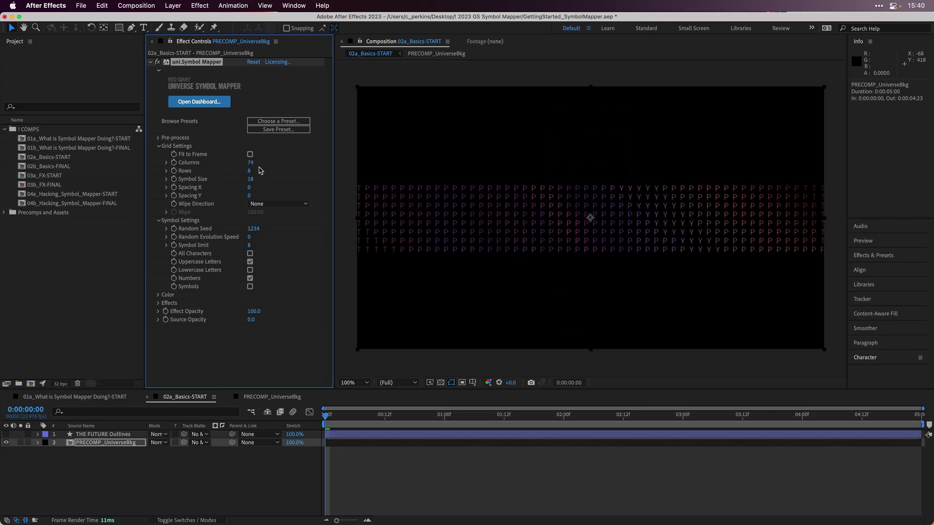
drag(249, 173, 244, 169)
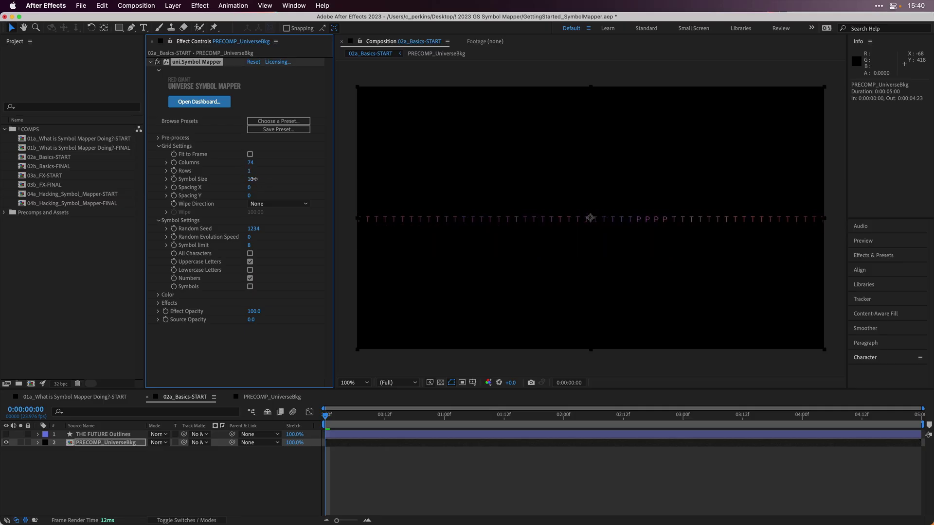
mouse_move(251, 179)
mouse_down()
mouse_move(273, 173)
mouse_move(251, 180)
mouse_up()
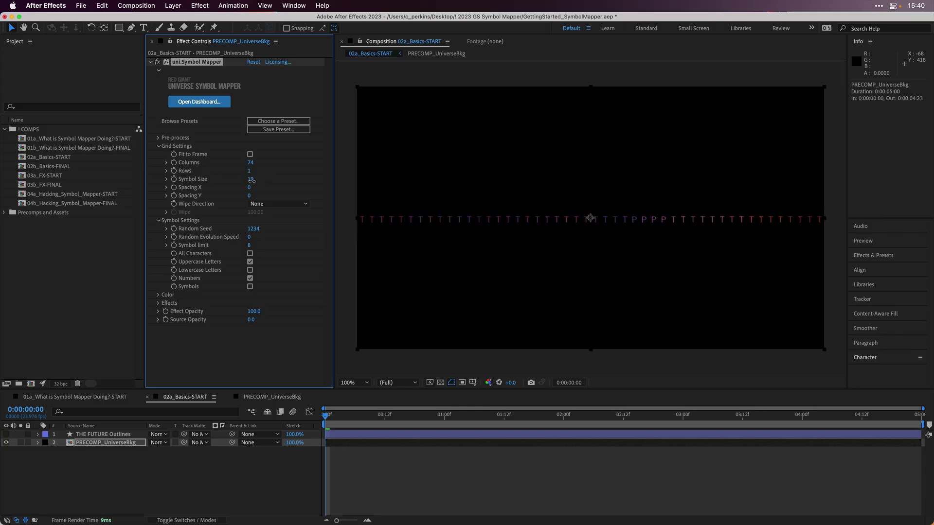
drag(251, 180, 255, 178)
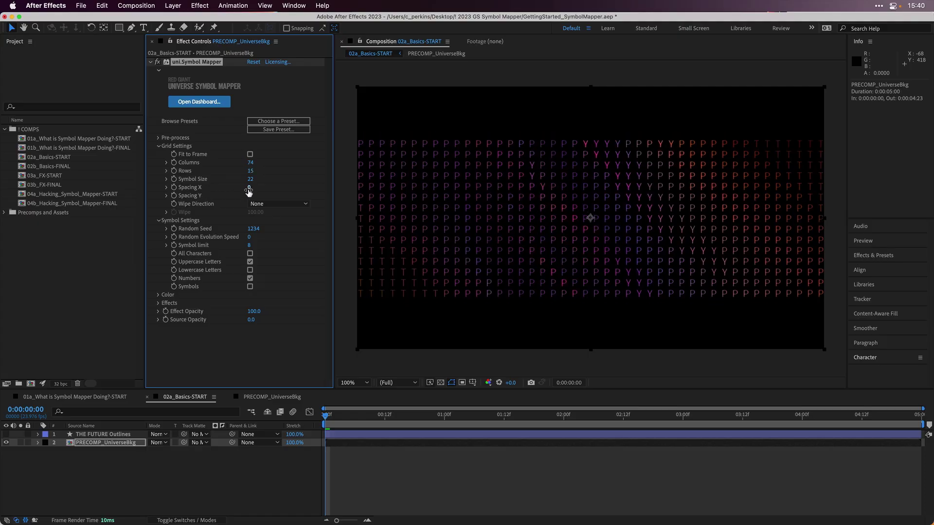
Step: Tighten the horizontal letter spacing and set Spacing Y to -300
drag(249, 187, 264, 187)
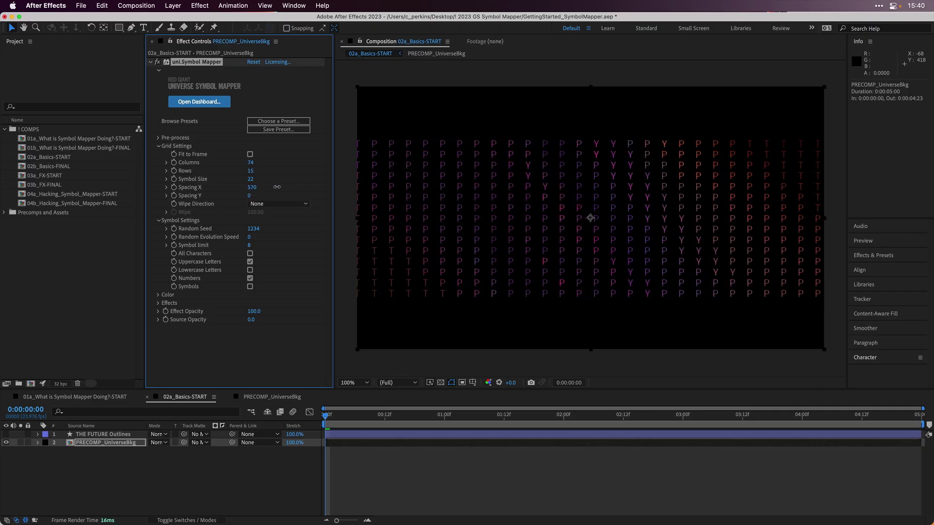
key(super+z)
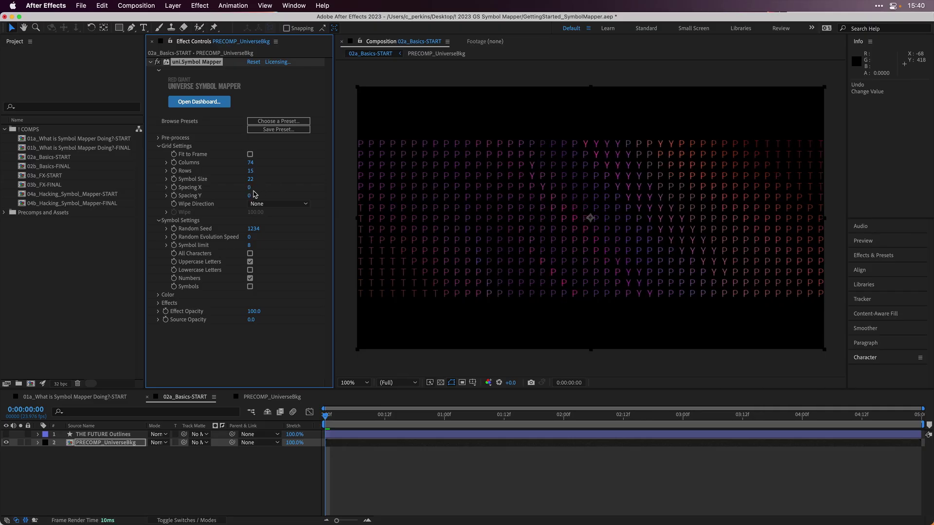
drag(248, 188, 225, 194)
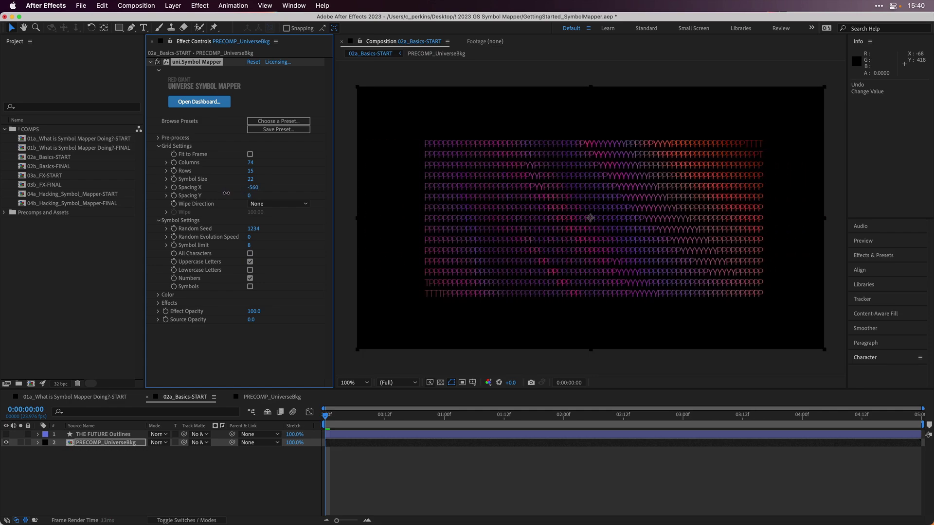
drag(225, 193, 235, 195)
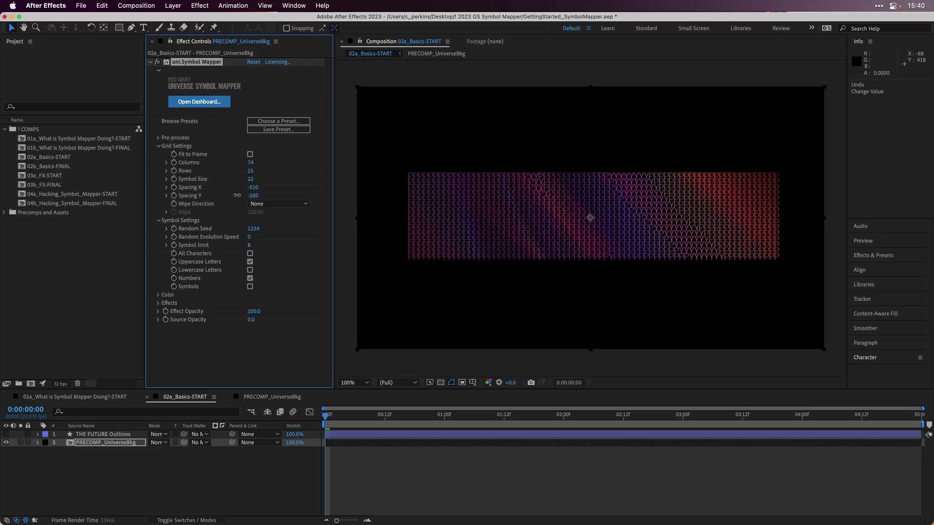
drag(236, 196, 237, 196)
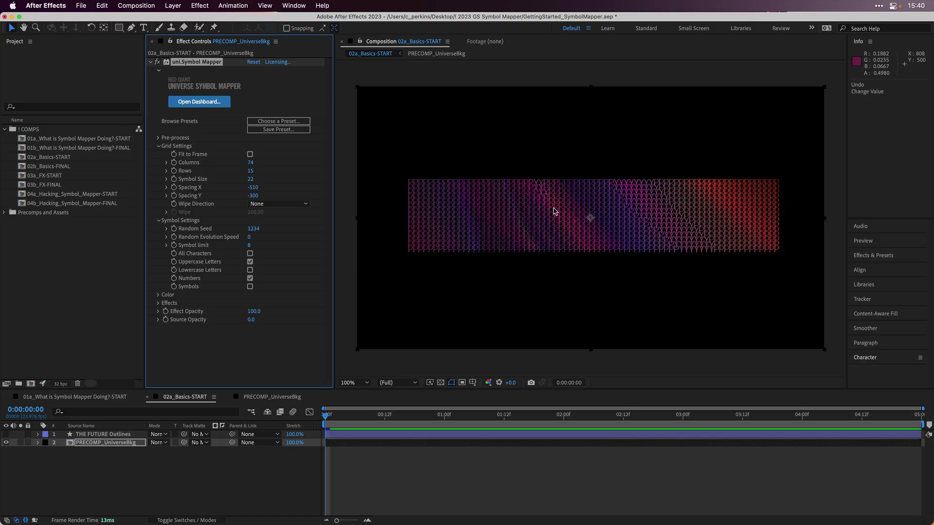
Step: Fit the symbol grid to the frame and matte PRECOMP_UniverseBkg with THE FUTURE Outlines
click(250, 154)
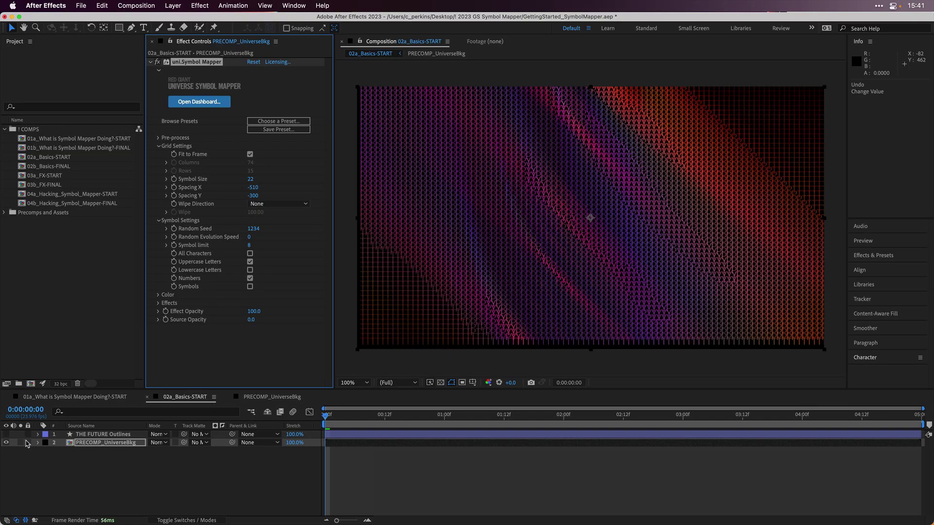
click(206, 444)
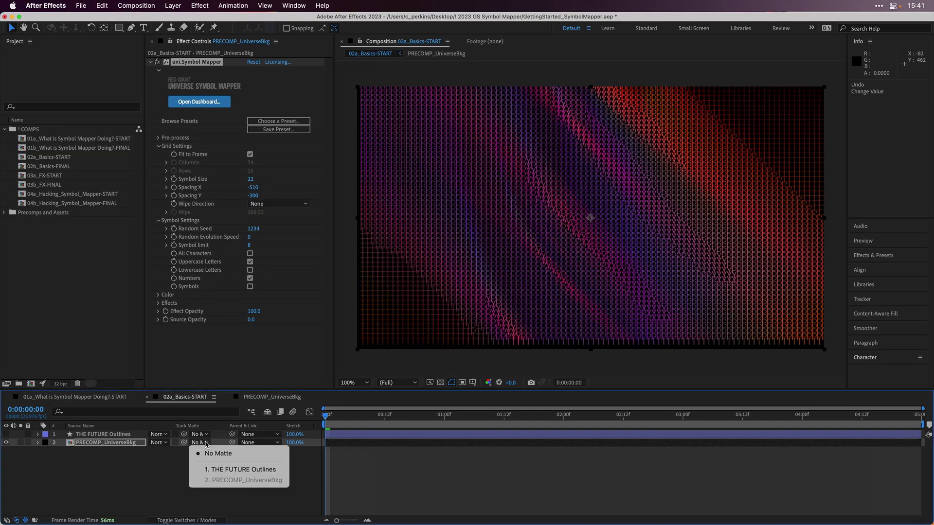
click(221, 469)
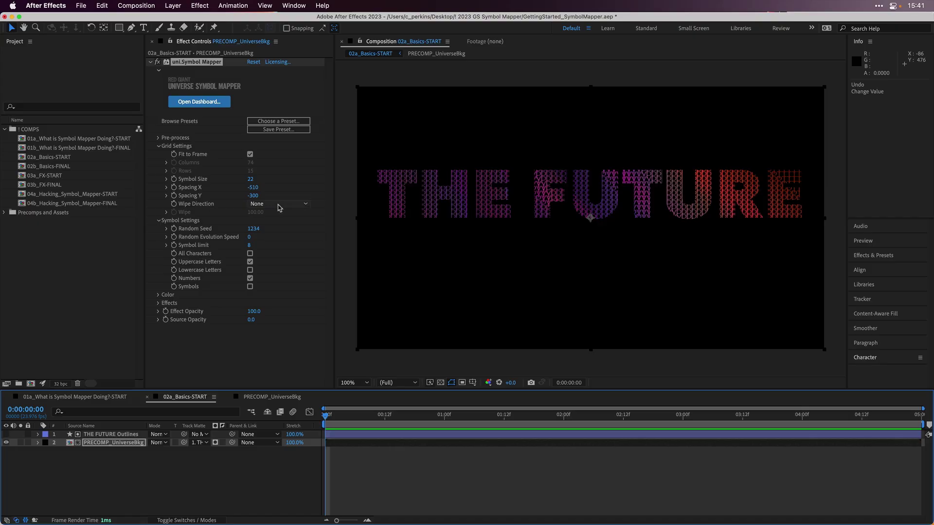
click(282, 204)
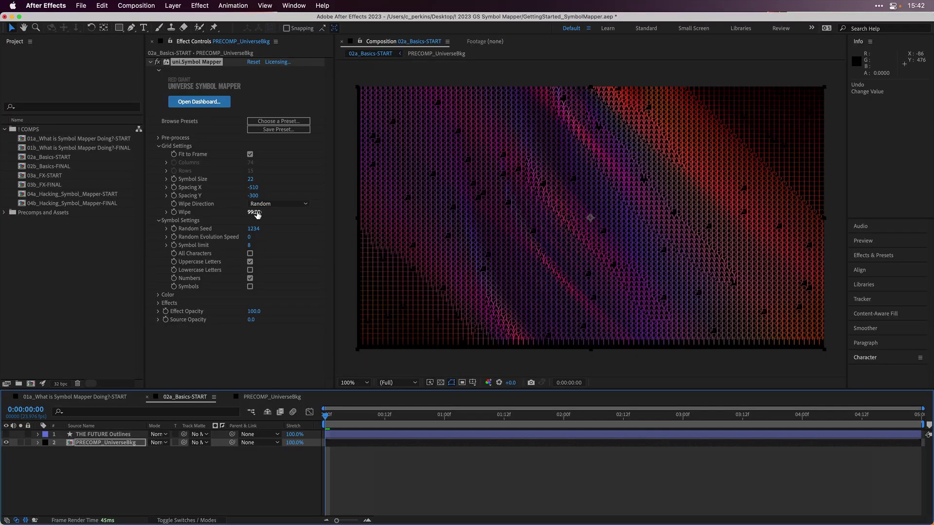
Step: Scrub the Wipe value down and back up so roughly two-thirds of symbols show
drag(257, 214, 215, 212)
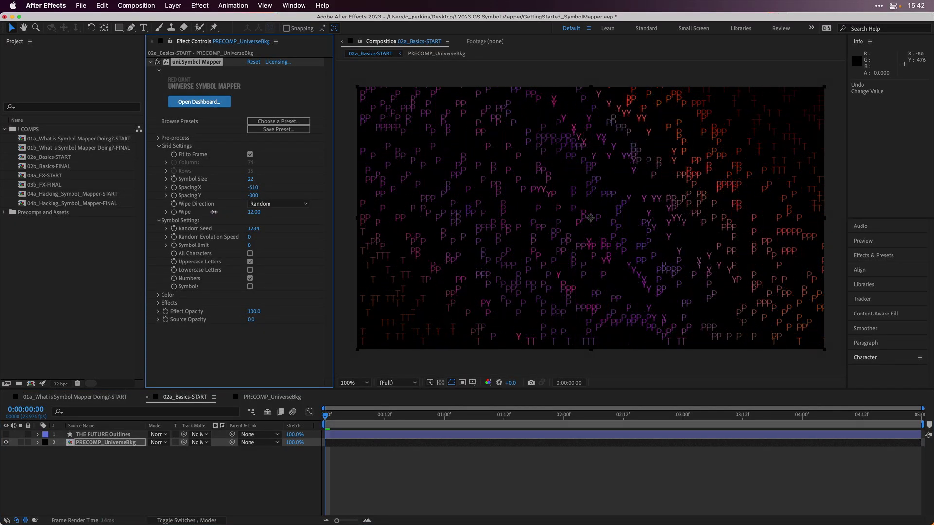
drag(215, 212, 235, 214)
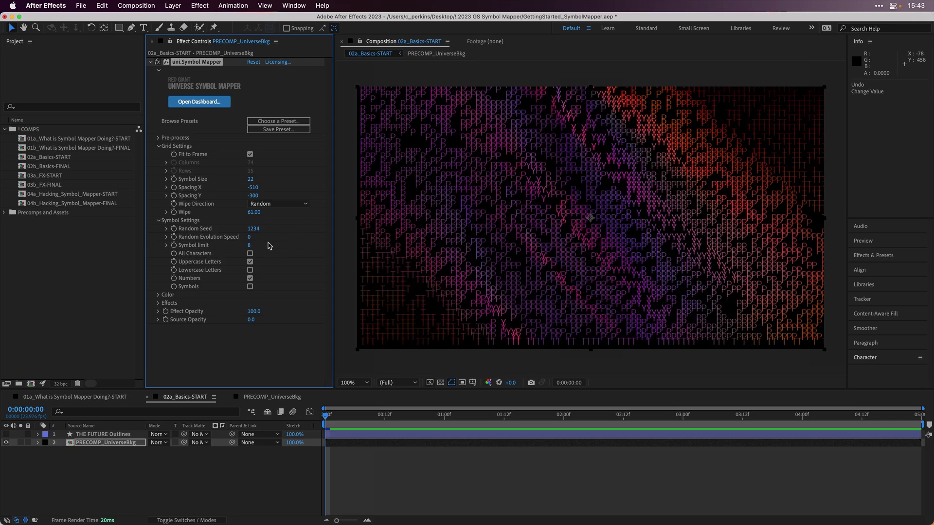
Step: Set Random Seed to 1215 and Evolution Speed to 24, then preview the animation
drag(255, 229, 248, 231)
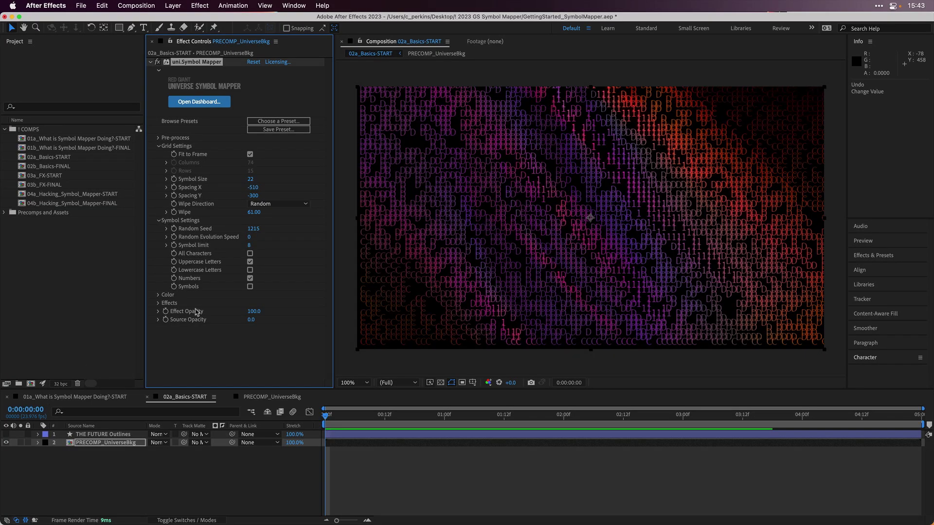
click(249, 237)
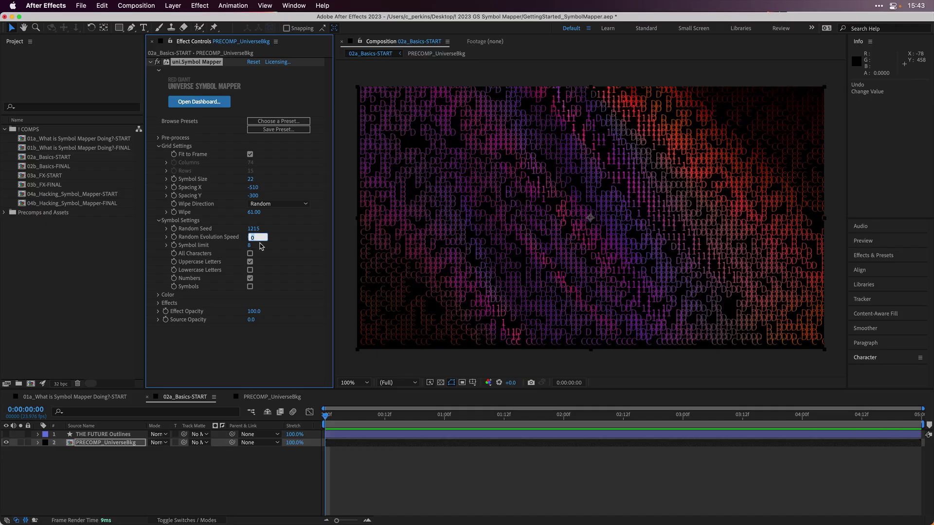
text(24)
key(Return)
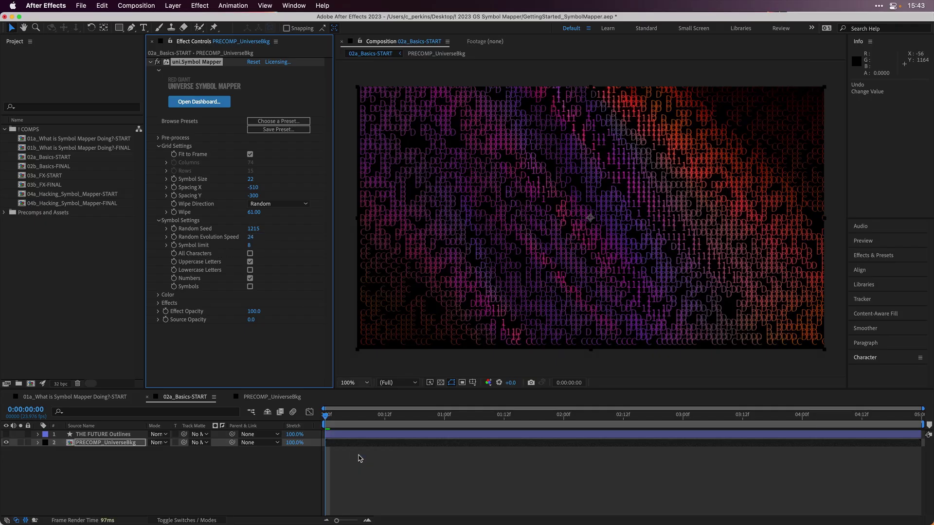
key(space)
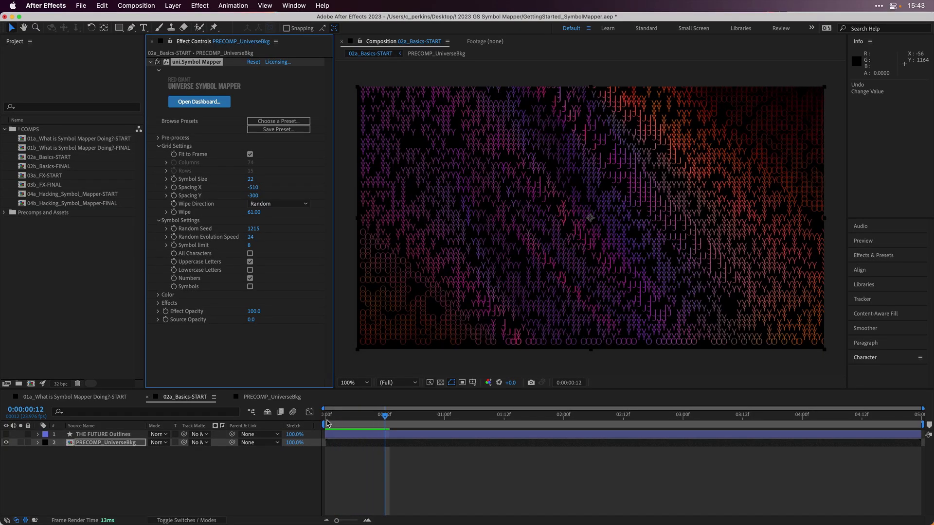
key(space)
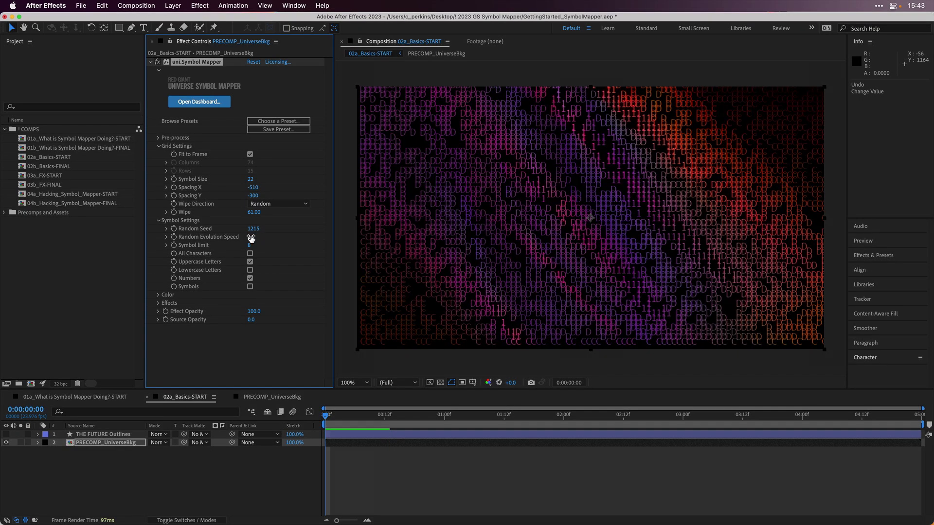
Step: Lower Random Evolution Speed to 4 and preview the slower evolving symbols
click(253, 238)
text(4)
key(Return)
key(space)
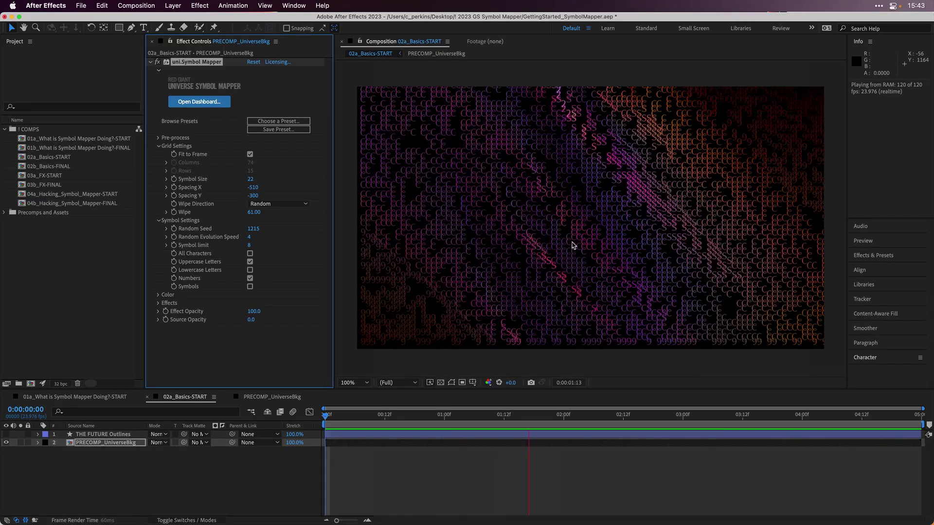
key(space)
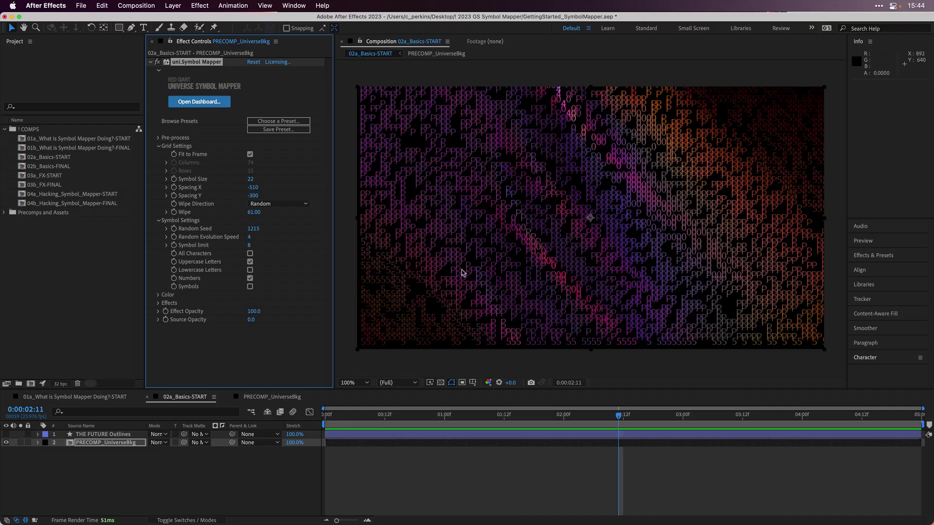
Step: Set the Symbol Mapper Symbol limit to 2
click(250, 245)
text(2)
key(Return)
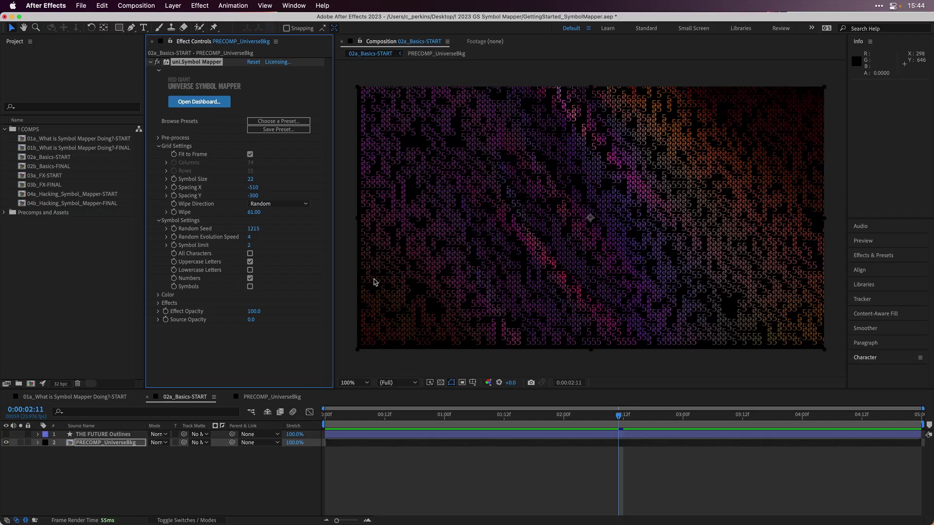
Step: Raise the Symbol limit to 10
drag(250, 247, 251, 246)
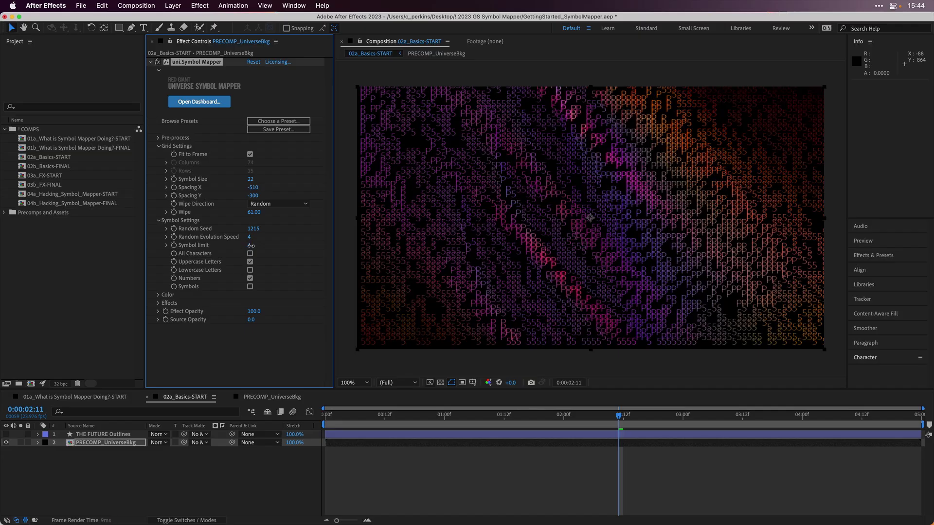
click(249, 261)
click(252, 244)
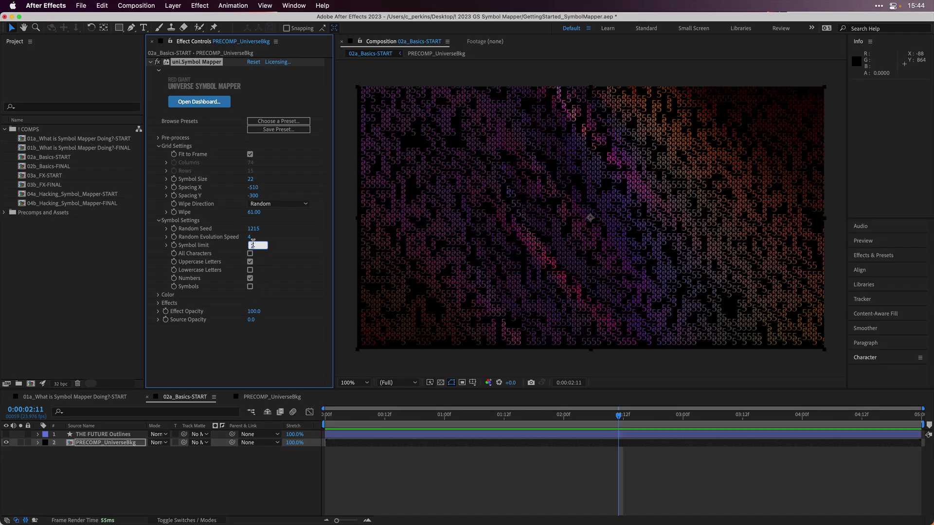
text(10)
key(Return)
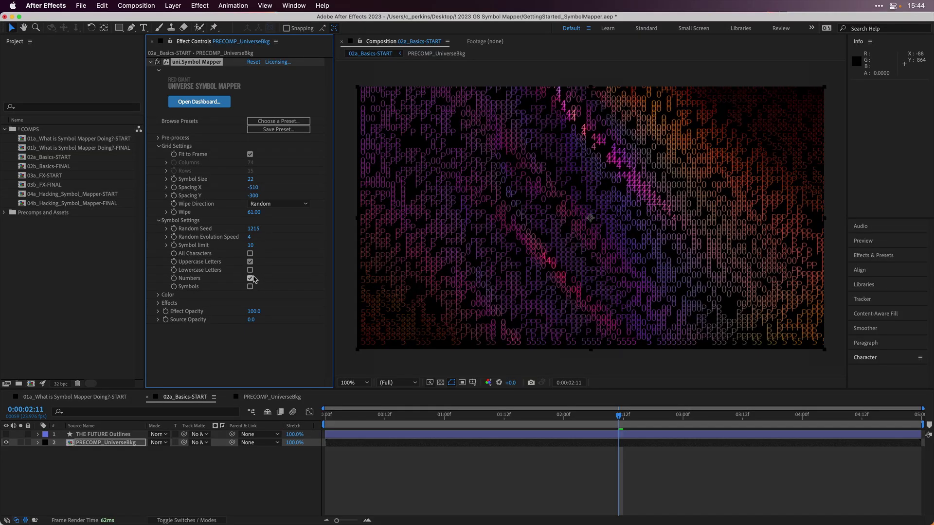
Step: Restrict the character set to only Numbers and Symbols
click(250, 270)
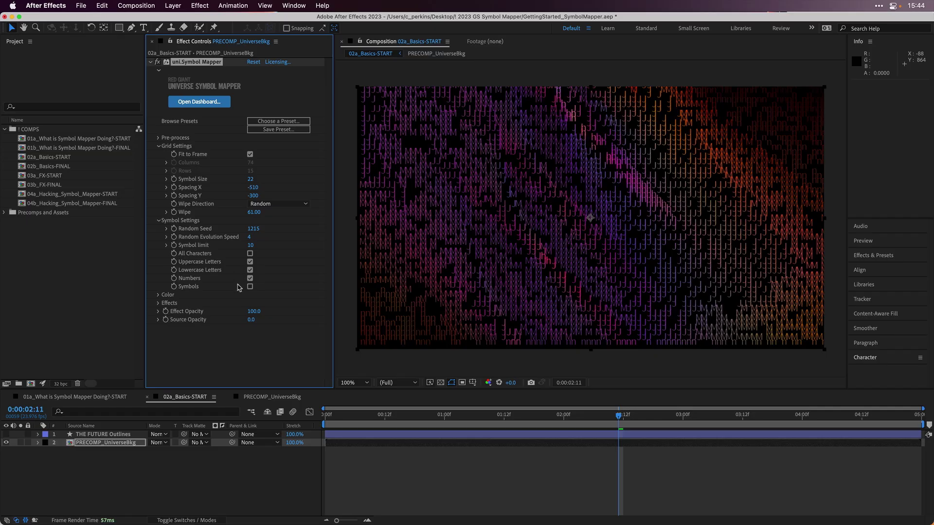
click(250, 287)
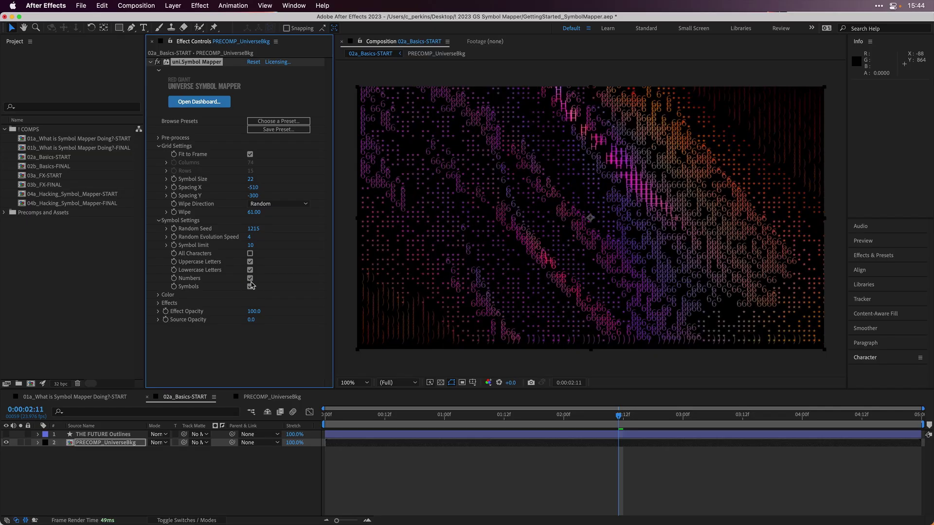
click(250, 278)
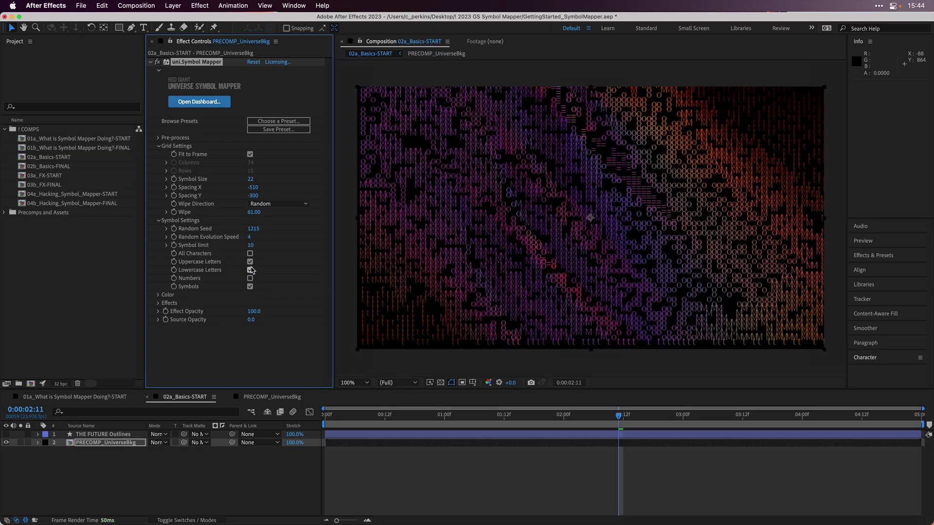
click(251, 261)
click(251, 270)
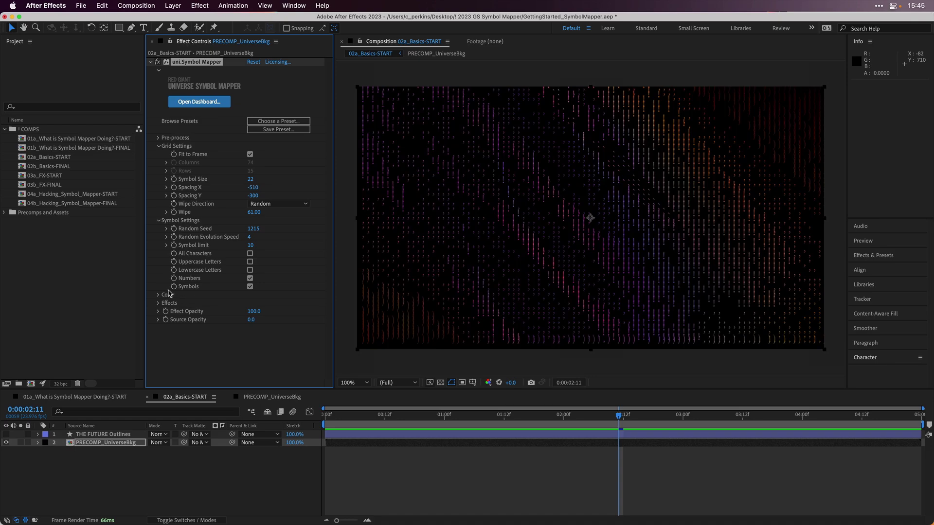
double_click(51, 176)
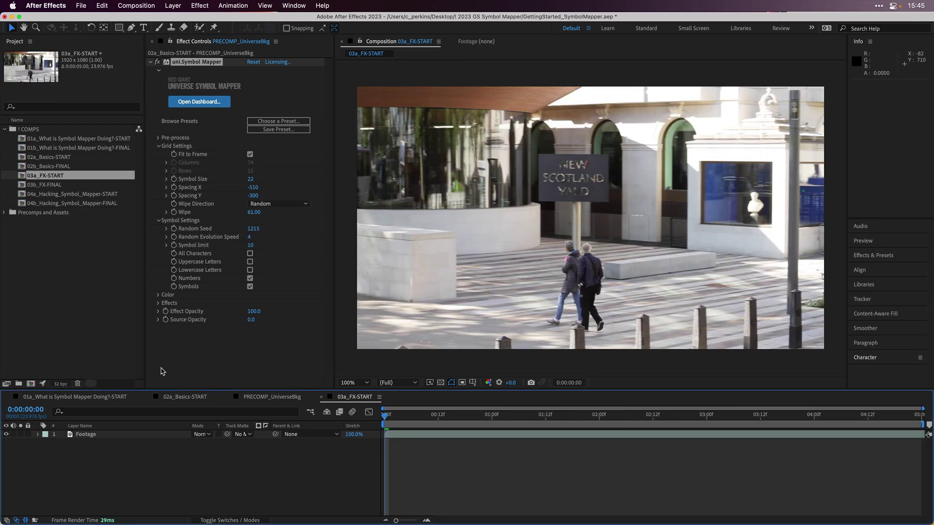
Step: Preview the 03a_FX-START street footage
key(space)
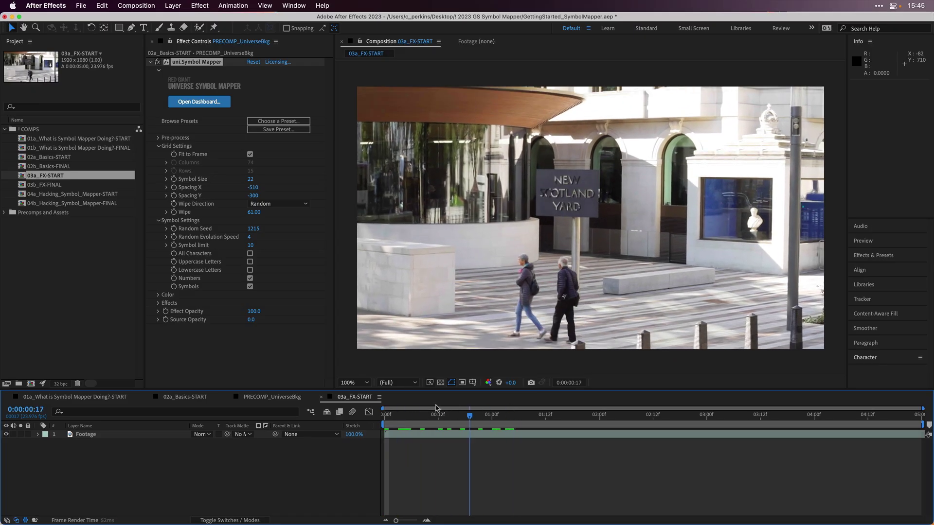
key(space)
key(space)
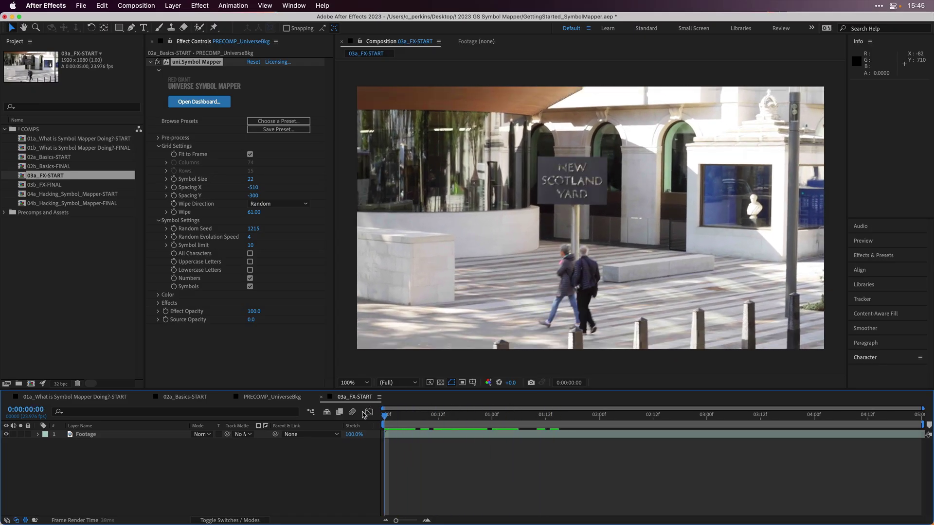
key(space)
Step: Apply uni.Symbol Mapper to the Footage layer and expand its Color settings
click(156, 434)
key(ctrl+space)
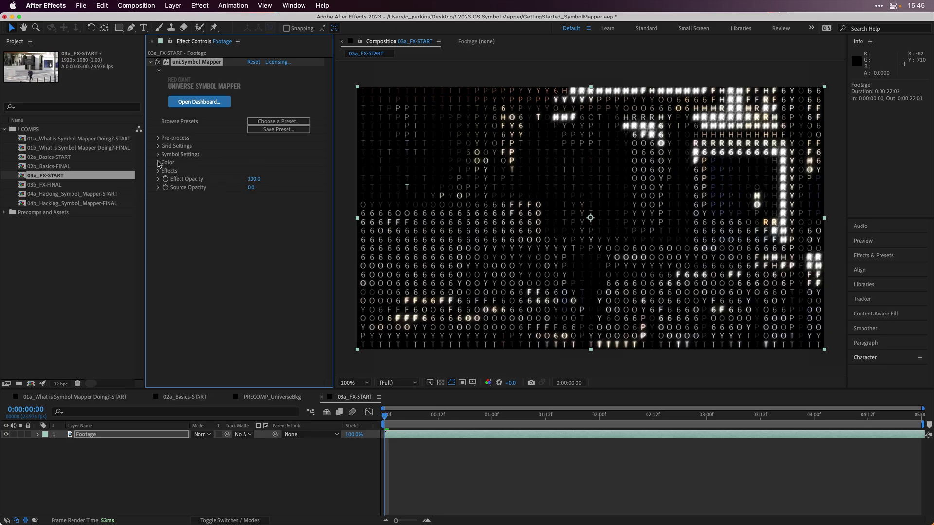
click(159, 162)
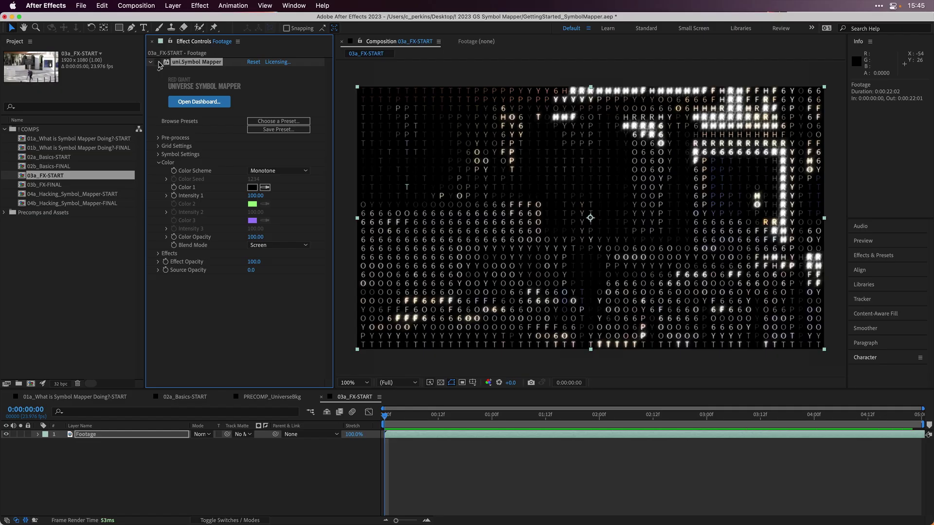
click(159, 63)
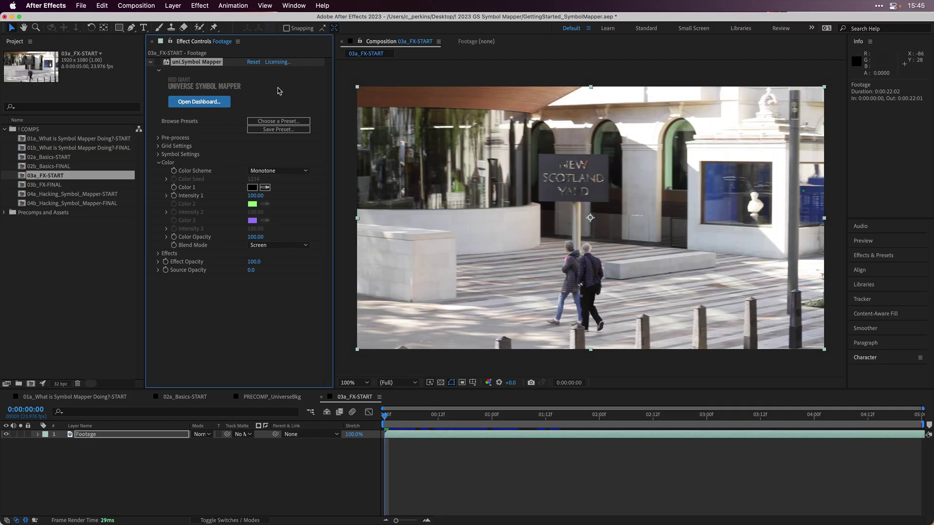
Step: Re-enable Symbol Mapper with Symbol Size 22, Spacing X -630 and Spacing Y -200
click(158, 63)
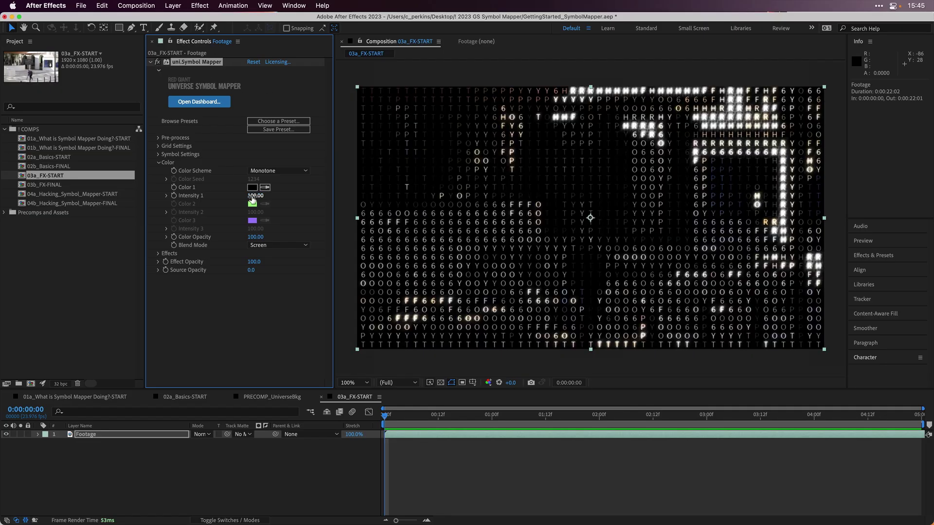
click(158, 146)
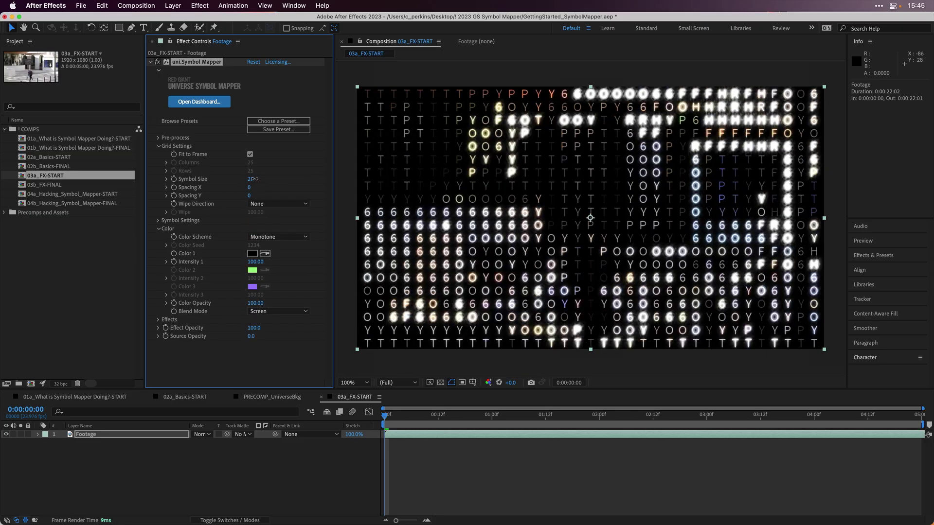
drag(252, 178, 257, 178)
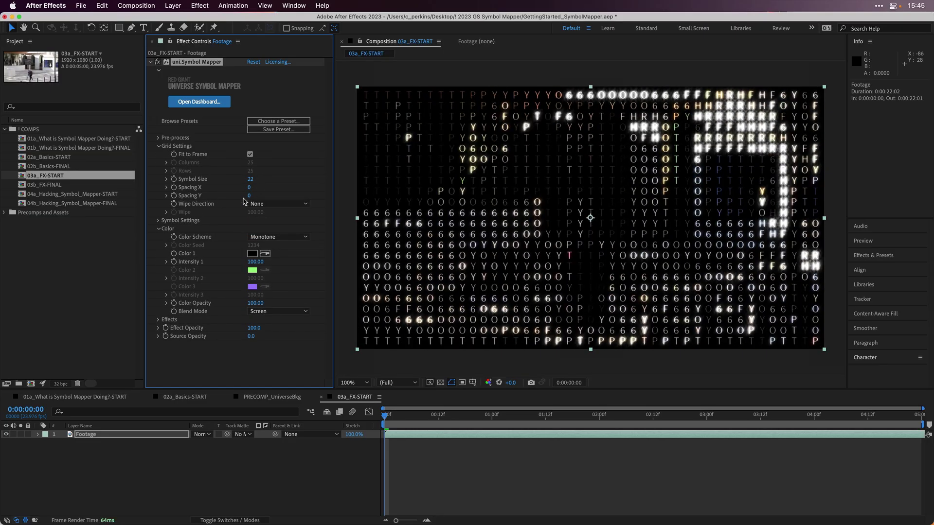
mouse_move(248, 188)
mouse_down()
mouse_move(226, 195)
mouse_move(243, 198)
mouse_up()
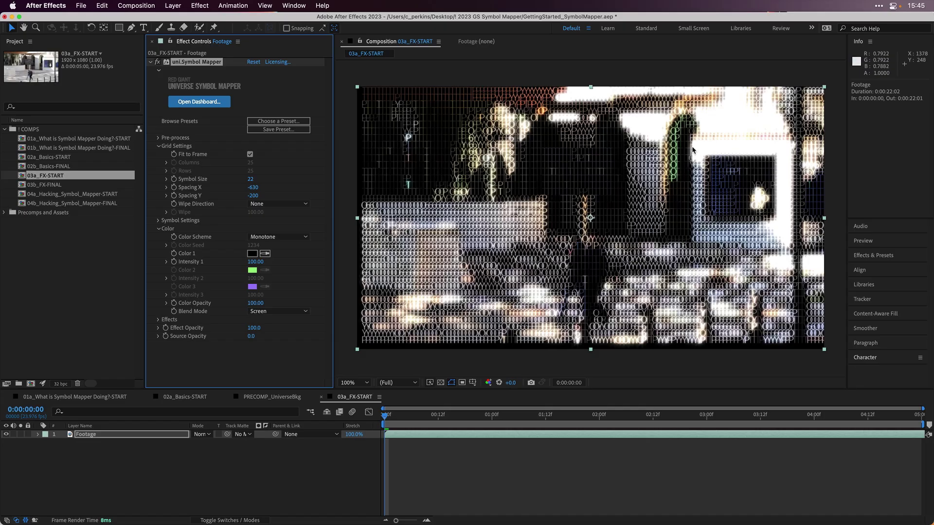
click(167, 149)
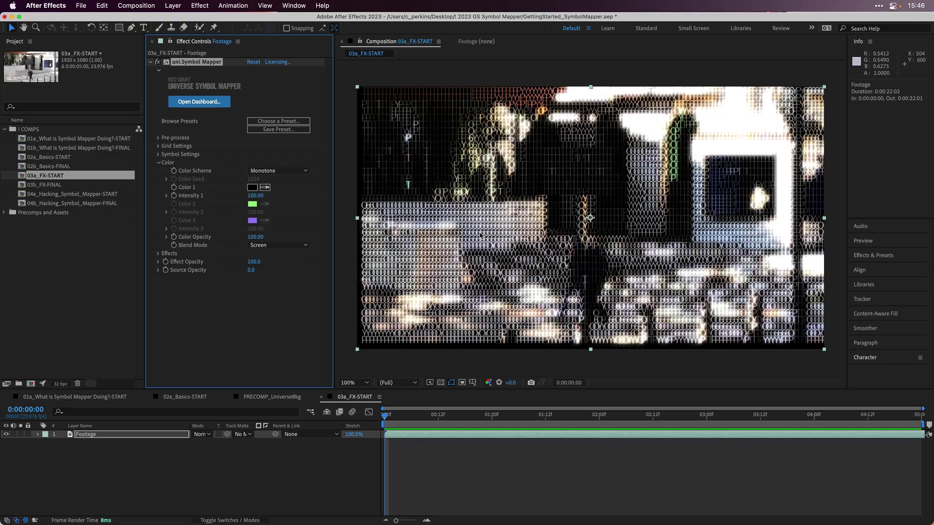
Step: Change Color 1 from black to dark green 004A10
click(252, 187)
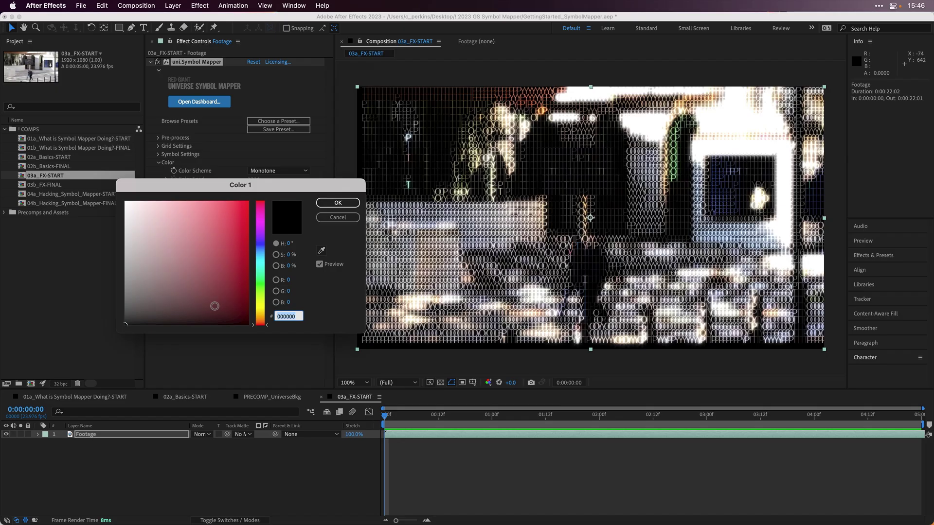
drag(222, 307, 248, 290)
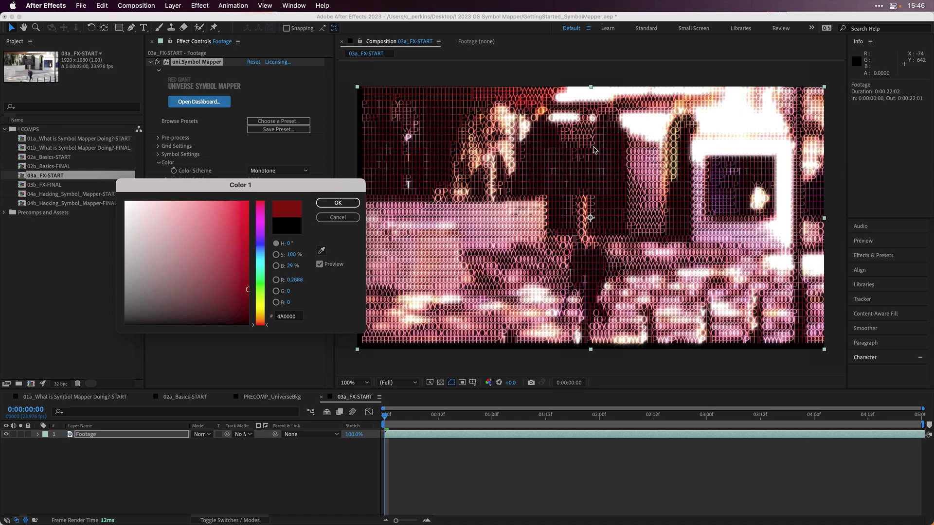
click(258, 279)
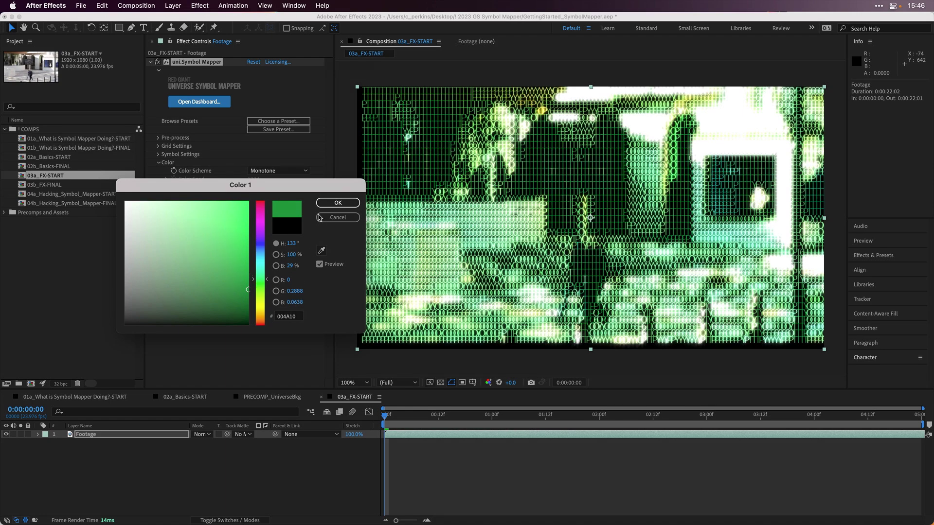
click(338, 203)
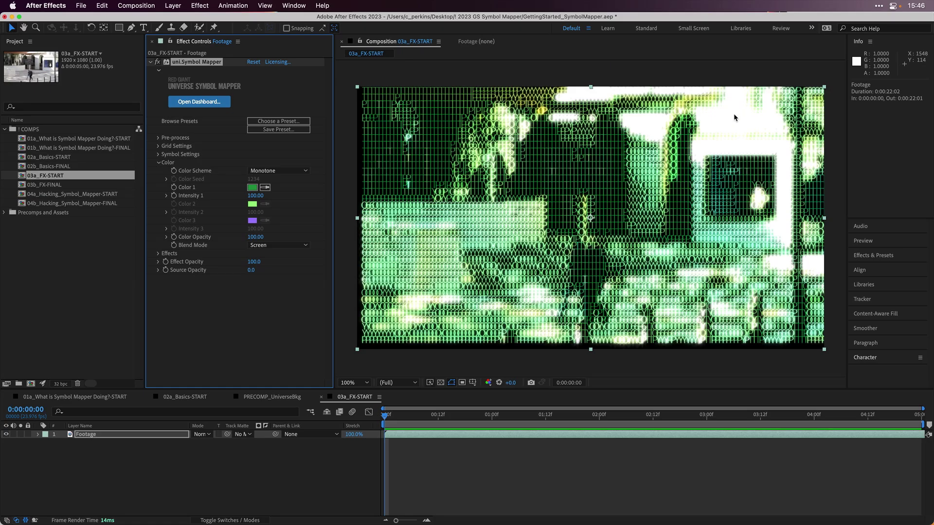
click(272, 246)
Step: Switch the Blend Mode from Screen to Soft Light, trying Normal first
click(279, 256)
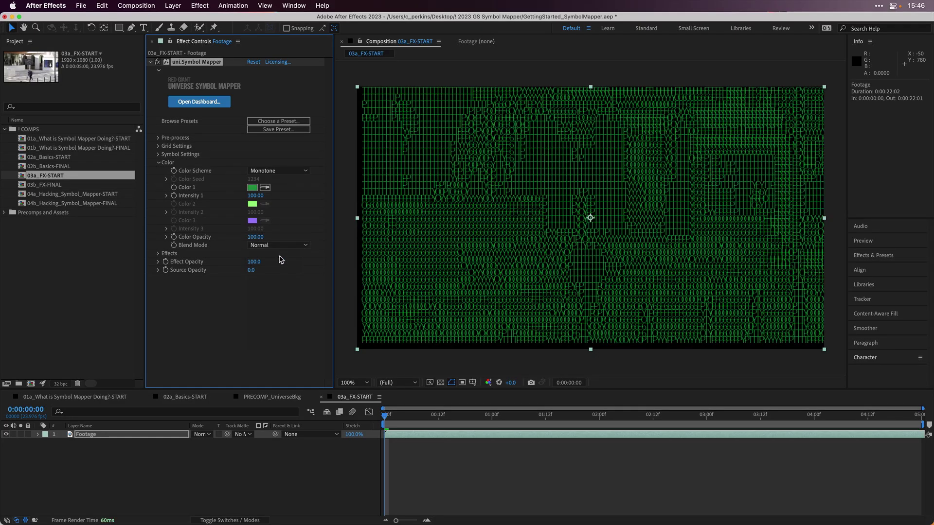
click(276, 246)
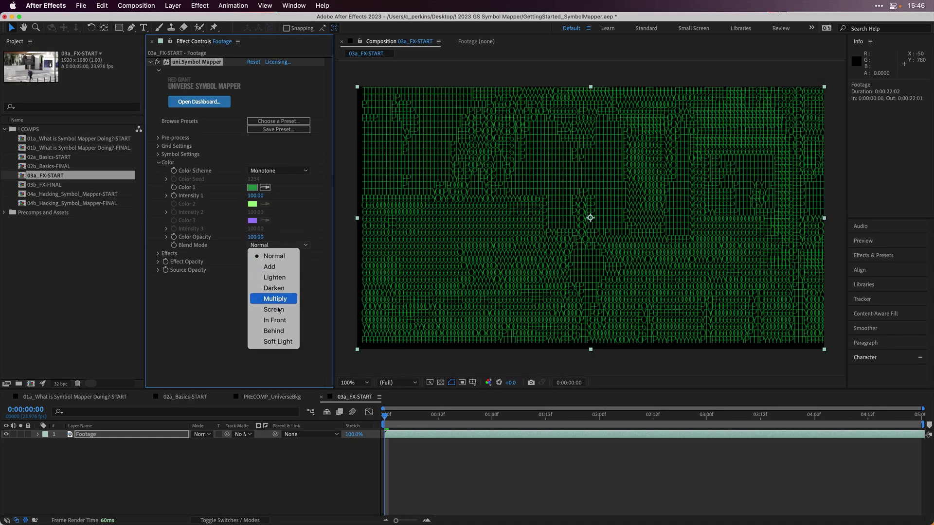
click(277, 342)
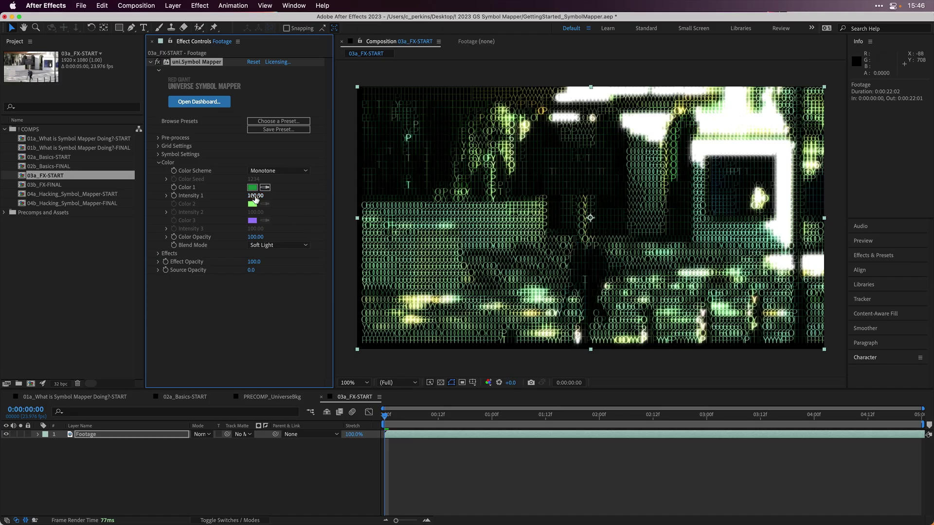
Step: Scrub Intensity 1 and set it back to 100
drag(249, 195, 220, 196)
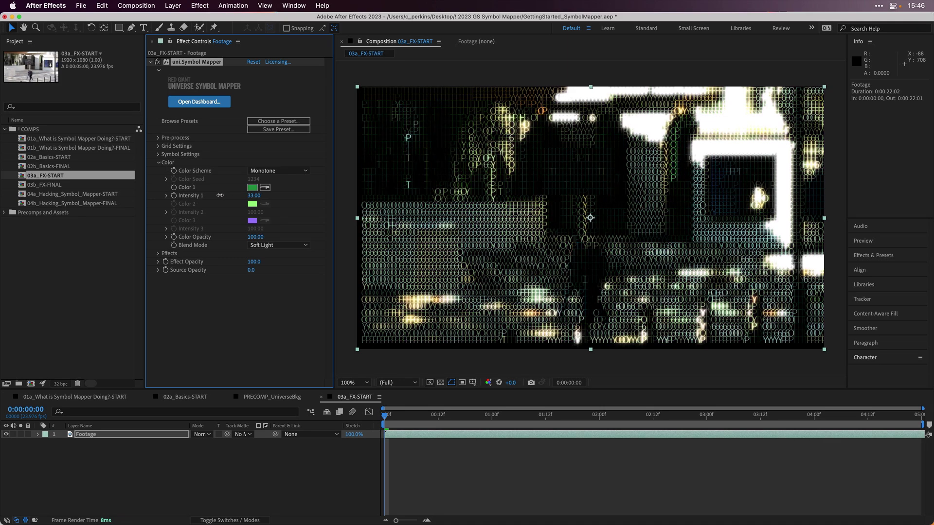
mouse_move(227, 195)
mouse_down()
mouse_move(287, 198)
mouse_move(256, 195)
mouse_up()
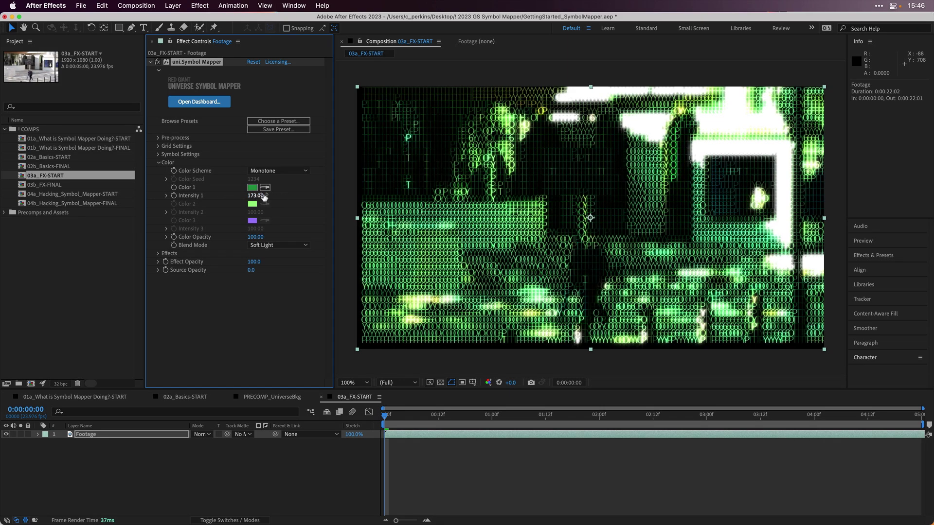
click(251, 196)
key(Return)
click(285, 173)
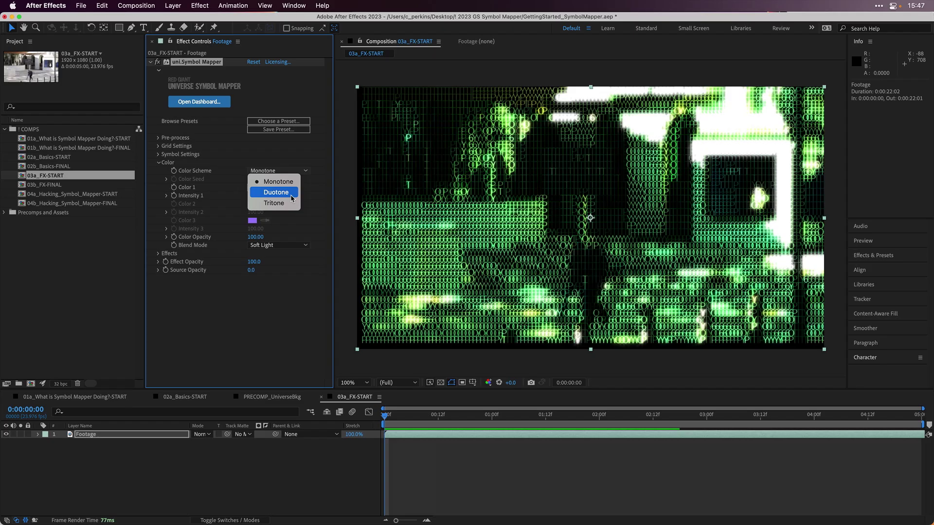
Step: Switch Color Scheme to Duotone and set Color 2 to light green 38FF00
click(292, 193)
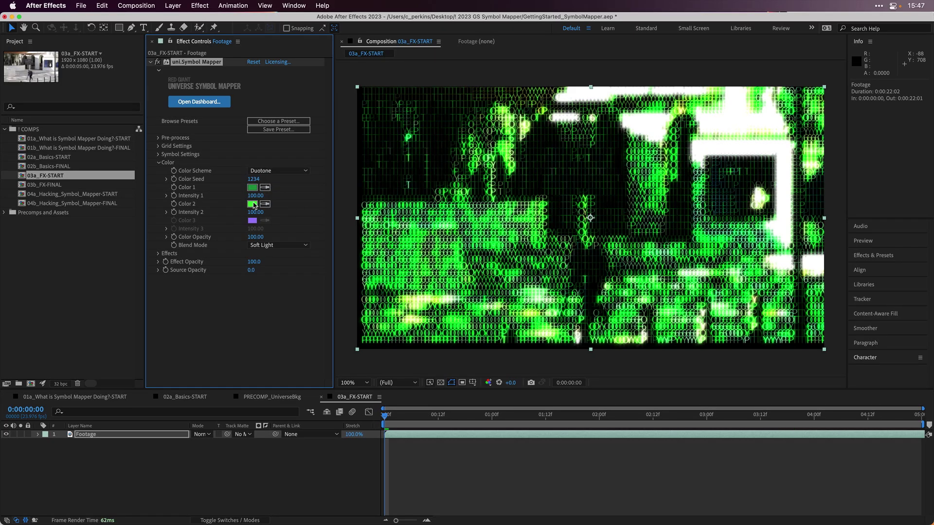
click(252, 204)
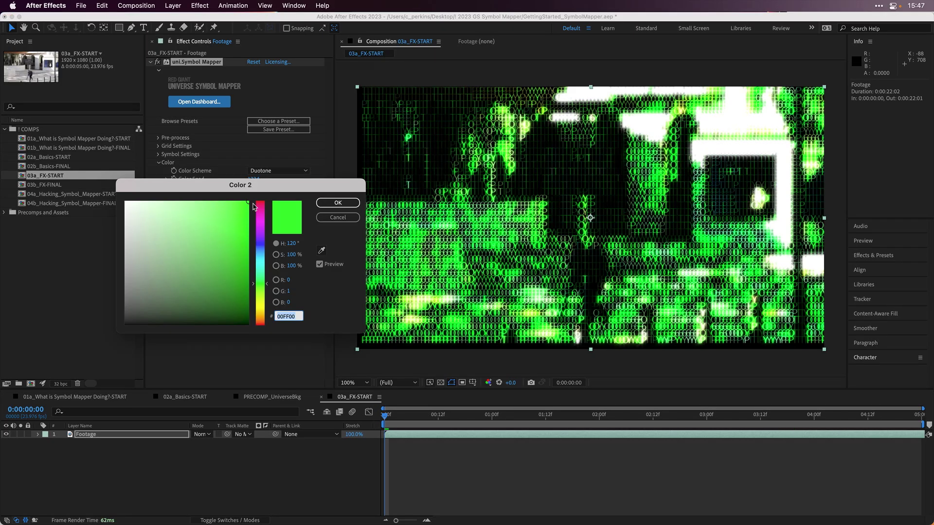
click(262, 291)
drag(262, 289, 261, 286)
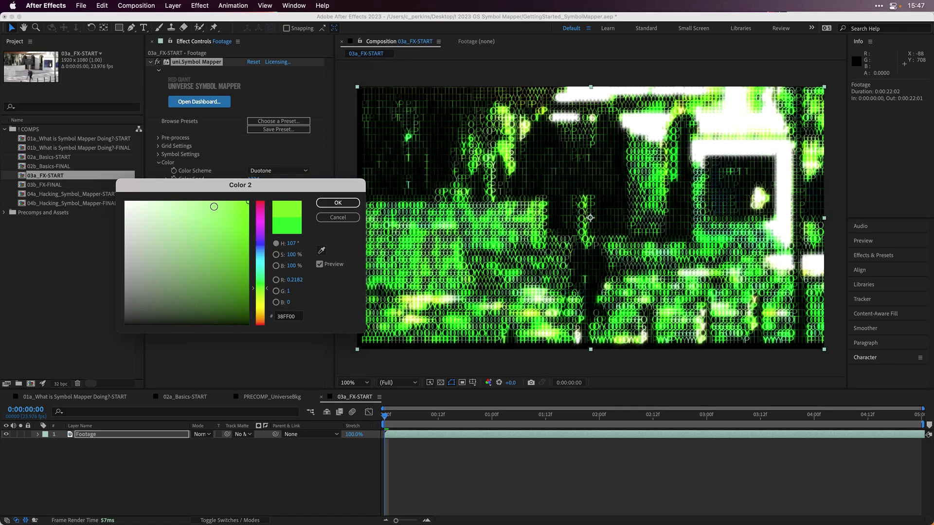
click(327, 203)
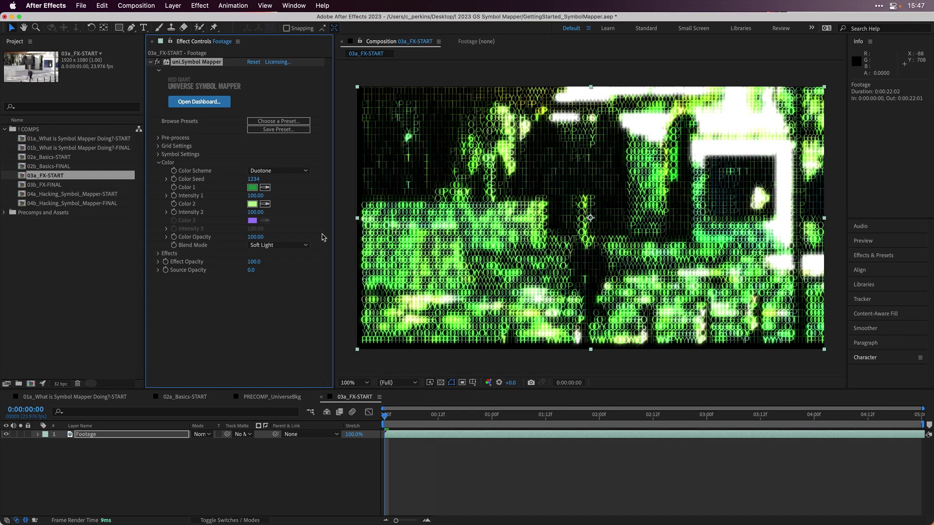
Step: Change Color 1 to deep green 043211
click(253, 187)
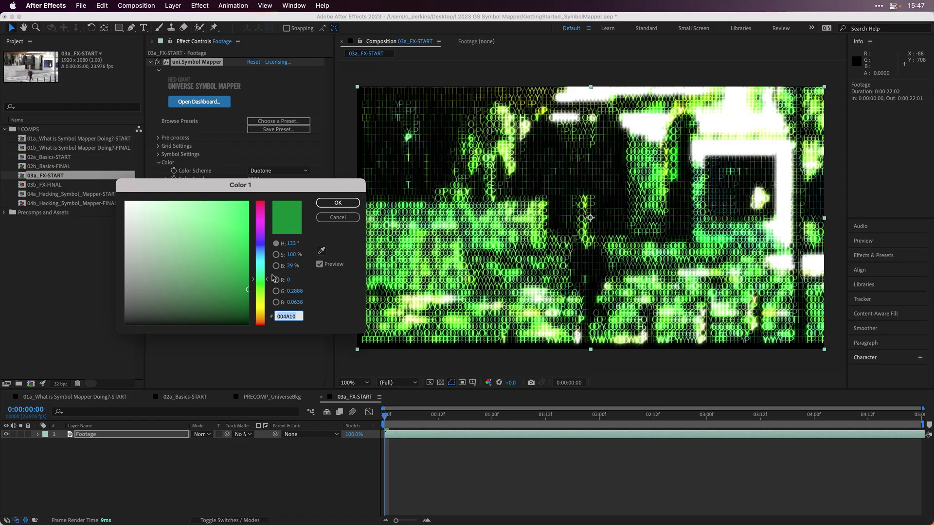
text(004A14)
key(Tab)
drag(250, 292, 239, 301)
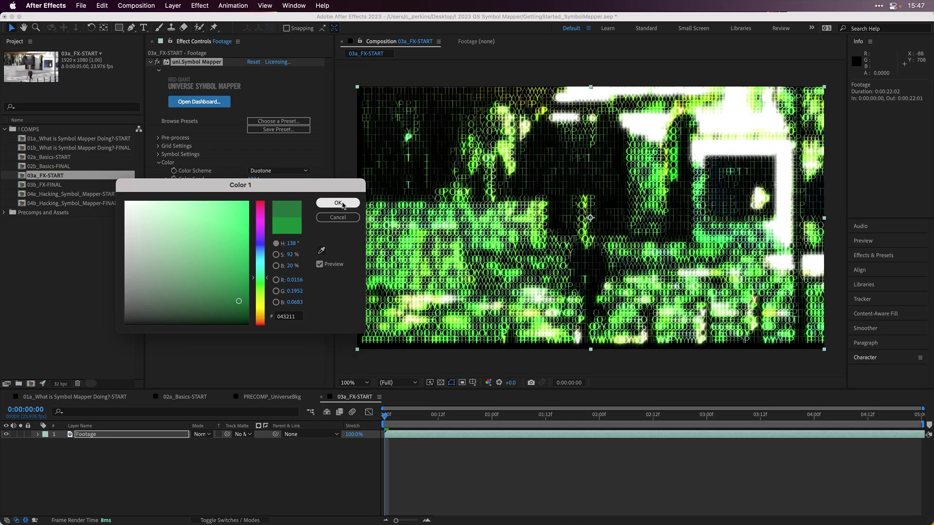
click(338, 203)
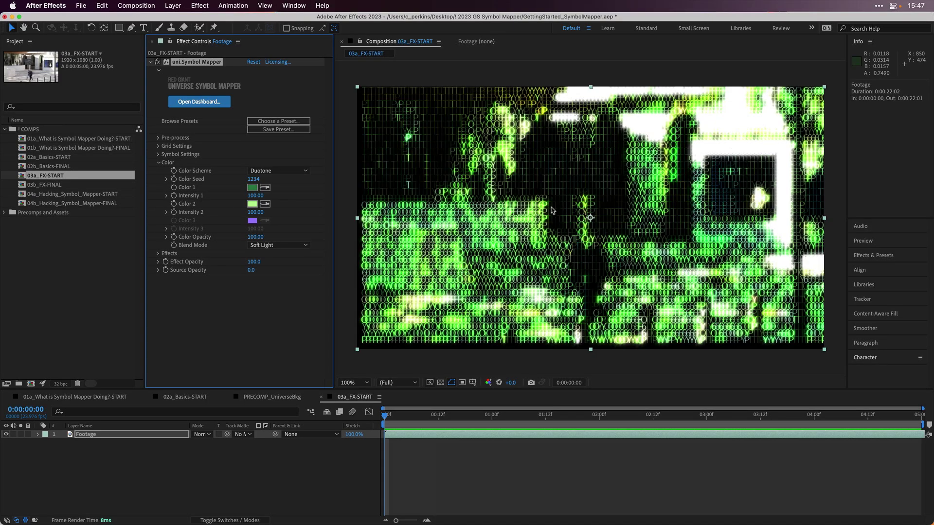
Step: Lower Symbol Mapper Glow Intensity to 26, then disable Glow and enable Scan Lines
click(158, 254)
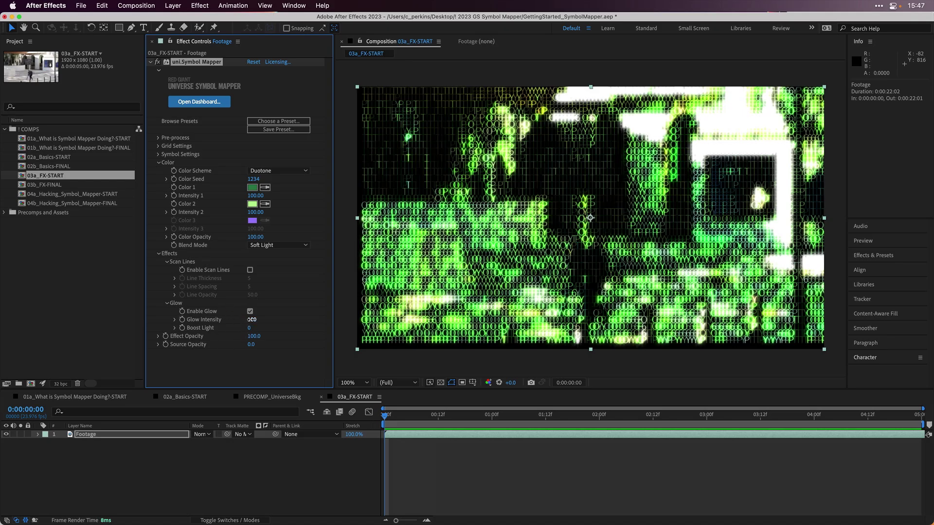
drag(251, 320, 227, 322)
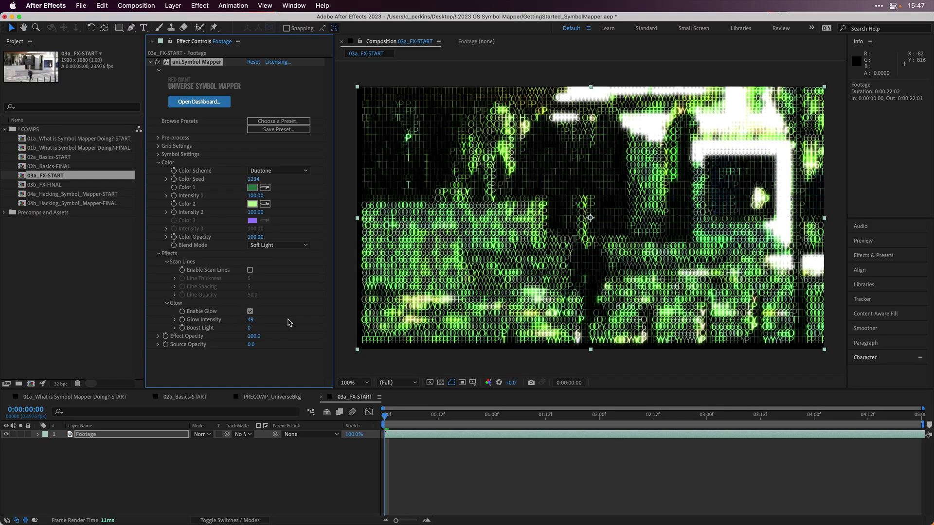
drag(251, 320, 241, 321)
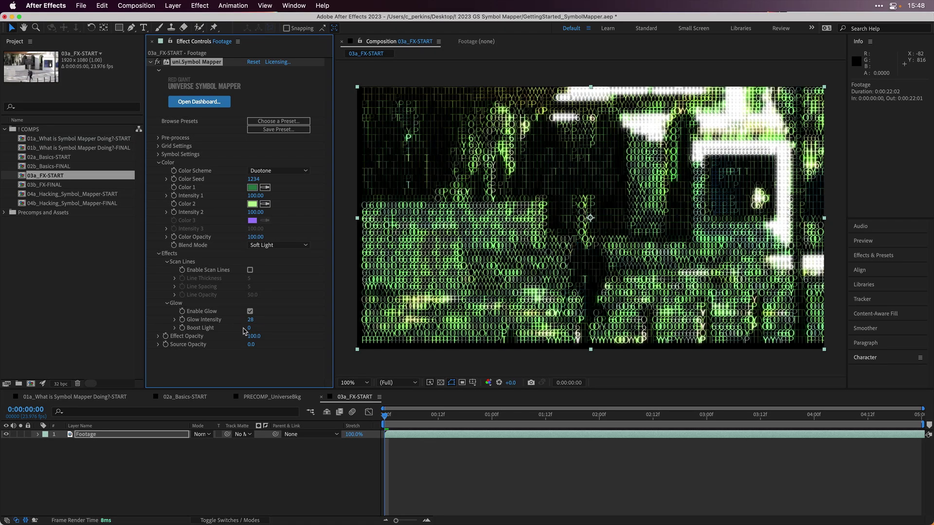
click(250, 311)
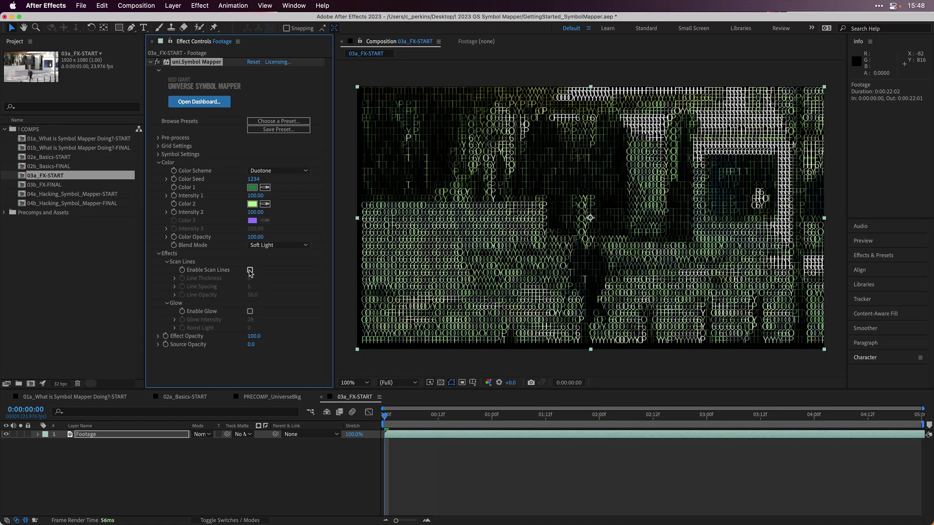
click(250, 270)
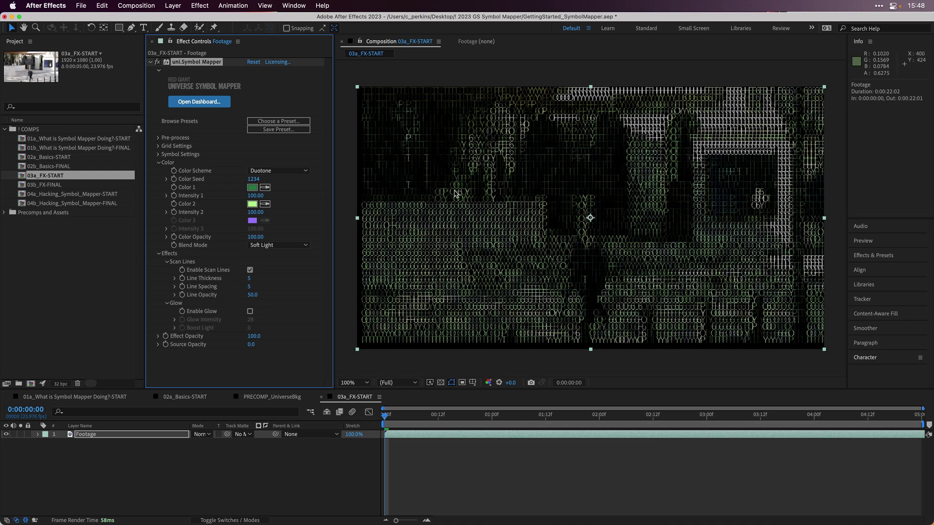
Step: Enlarge the symbols to 47, set scan line thickness 3, and widen line spacing to 8
click(160, 163)
click(159, 146)
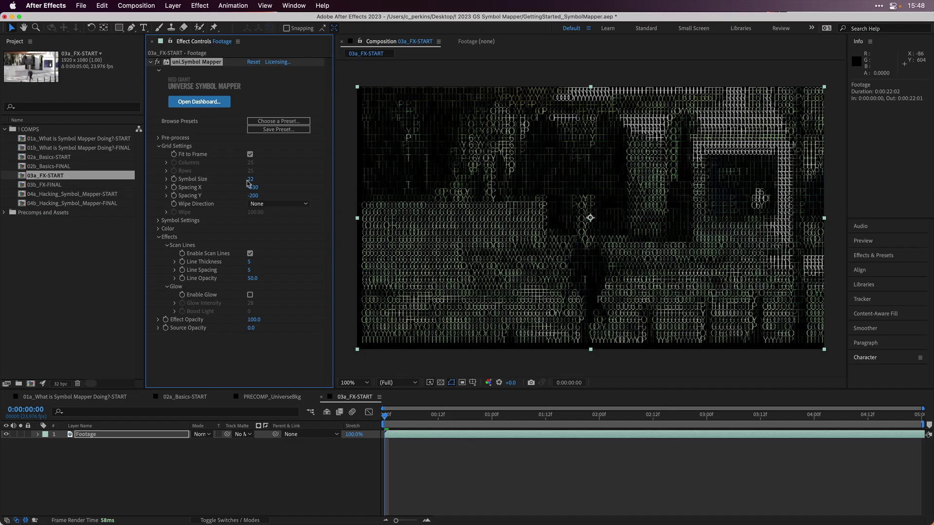
drag(249, 182, 264, 177)
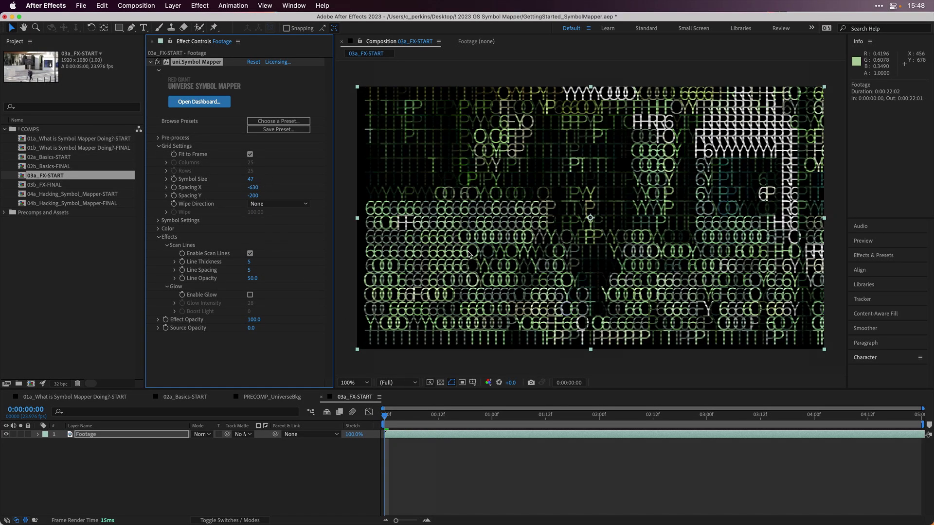
click(251, 261)
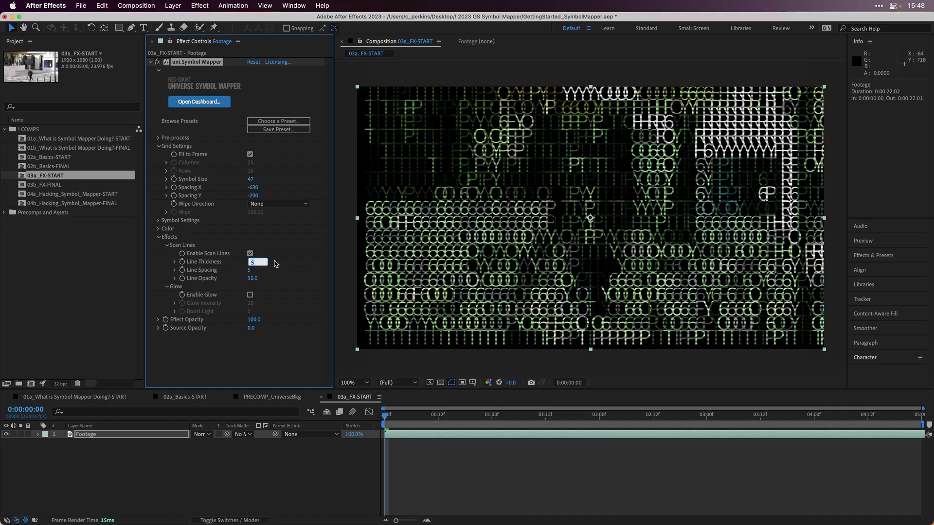
text(3)
key(Return)
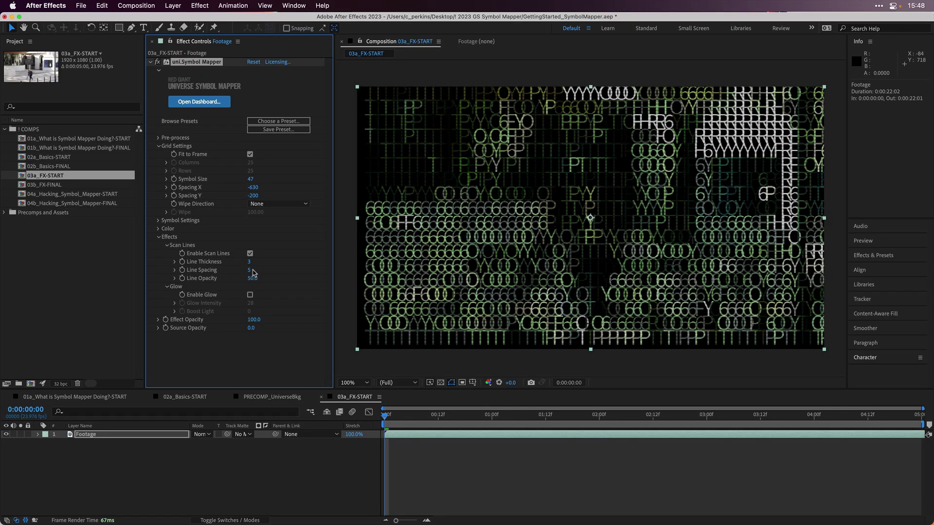
drag(251, 269, 262, 268)
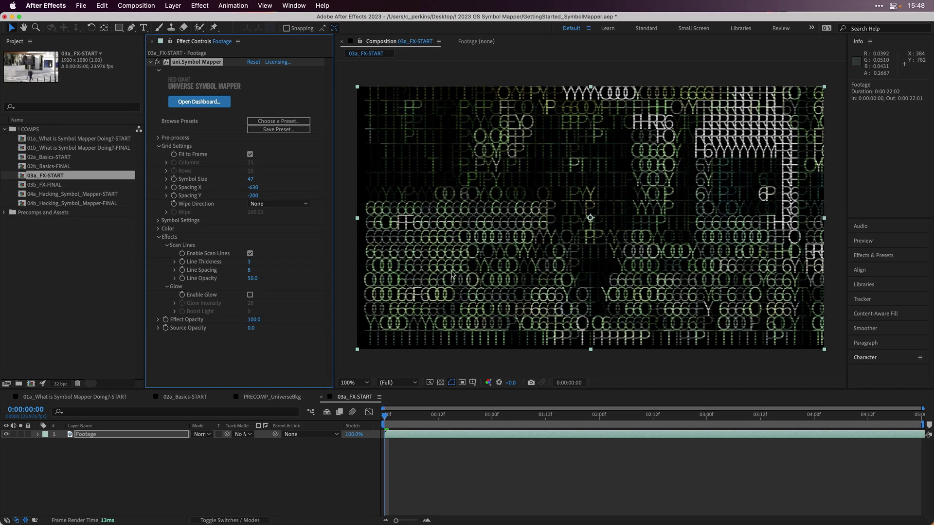
Step: Raise Symbol Size to 120, Line Thickness to 5, and Line Opacity to a faint 19
drag(249, 179, 286, 177)
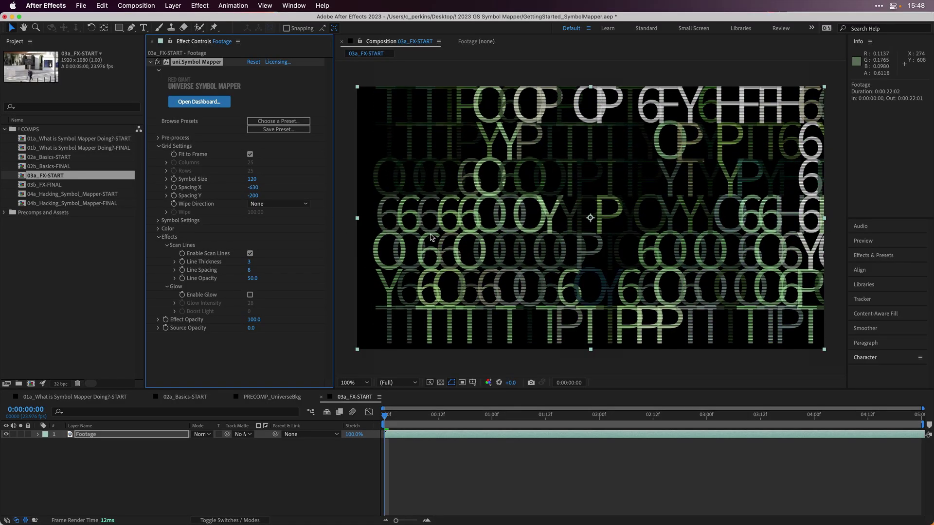
click(250, 261)
text(1)
key(Return)
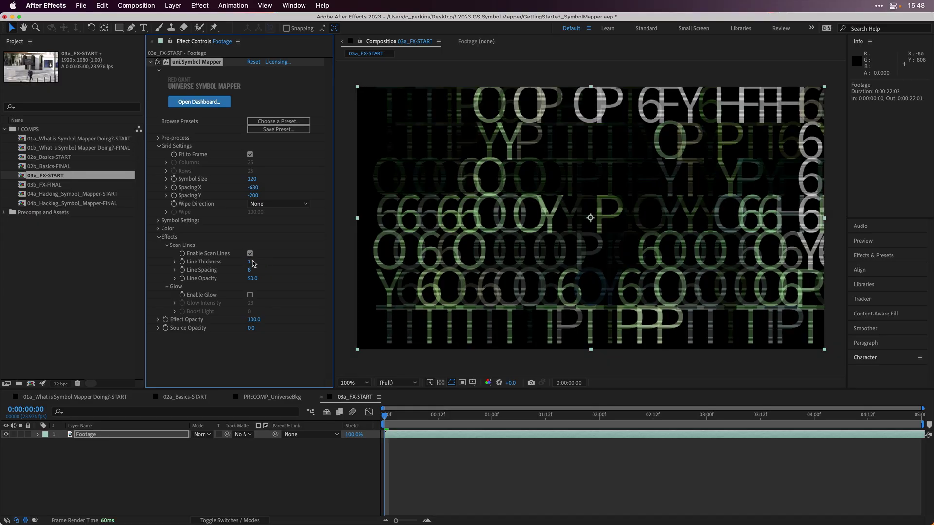
click(250, 261)
text(2)
key(Return)
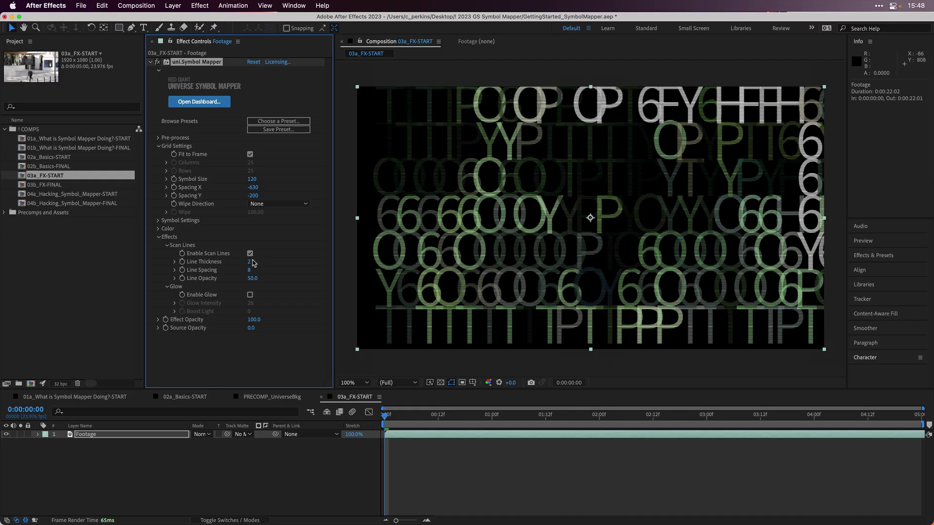
click(250, 261)
text(5)
key(Return)
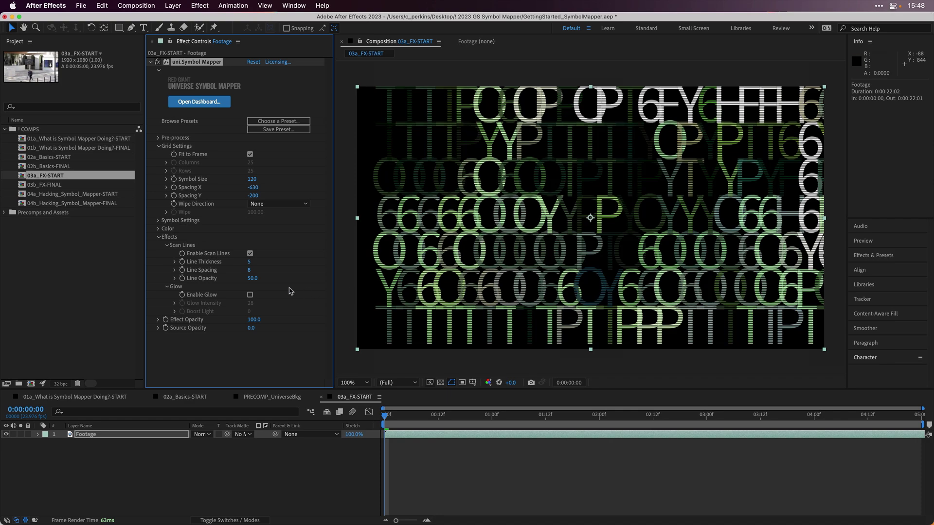
mouse_move(252, 278)
mouse_down()
mouse_move(279, 274)
mouse_move(226, 273)
mouse_up()
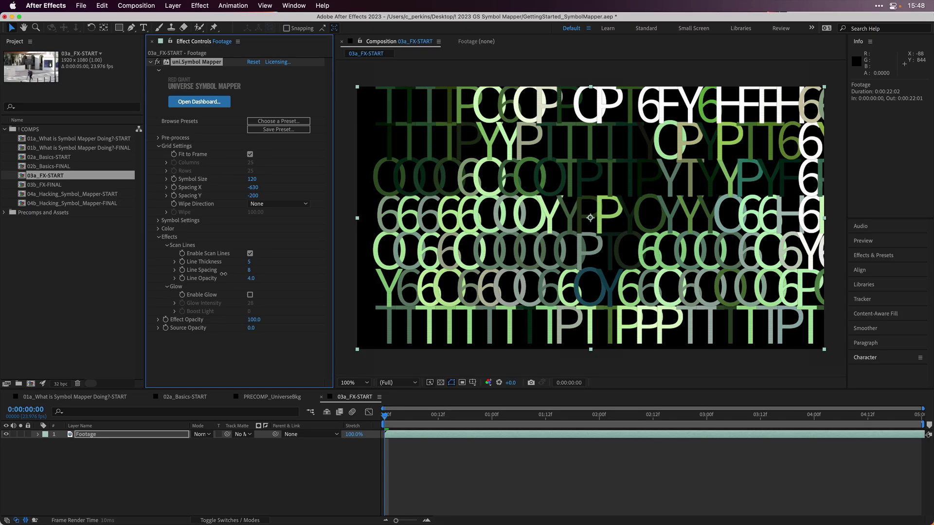
drag(226, 273, 227, 272)
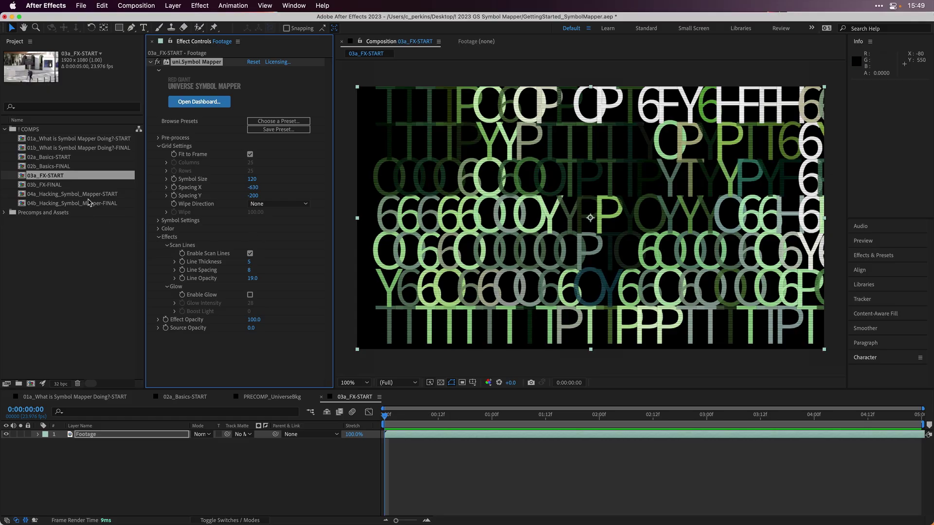
Step: Open the 04a_Hacking_Symbol_Mapper-START comp from the Project panel
double_click(87, 194)
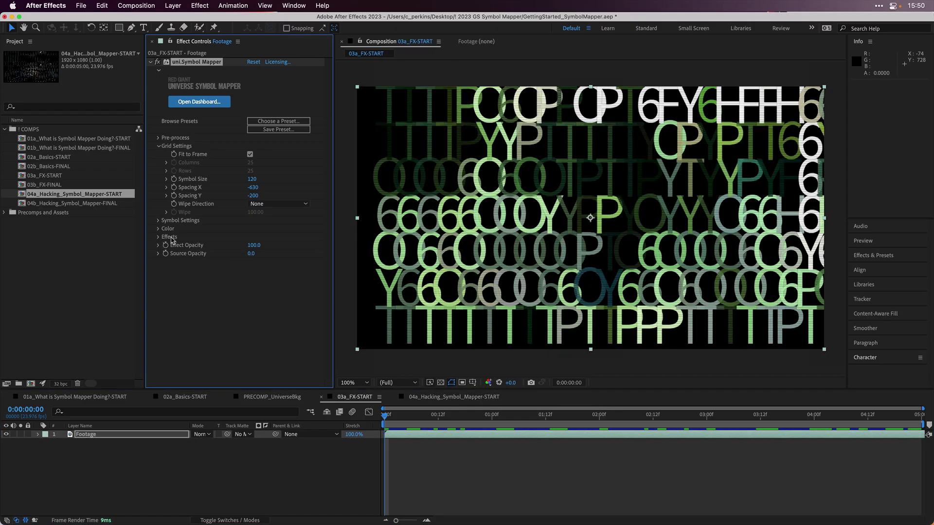
Step: Set uni.Symbol Mapper Random Seed to 0, enable All Characters, and zoom in to check the glyphs
double_click(86, 196)
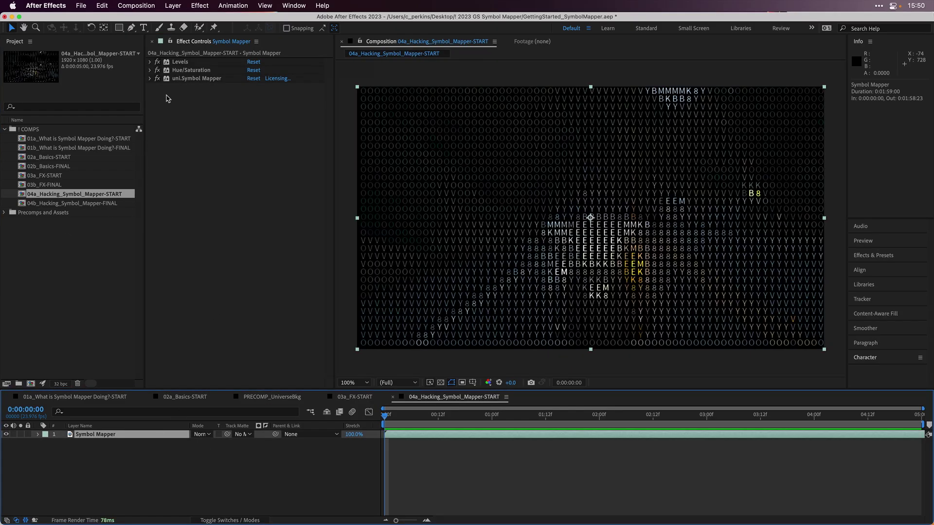
click(150, 78)
scroll(199, 158, down, 1)
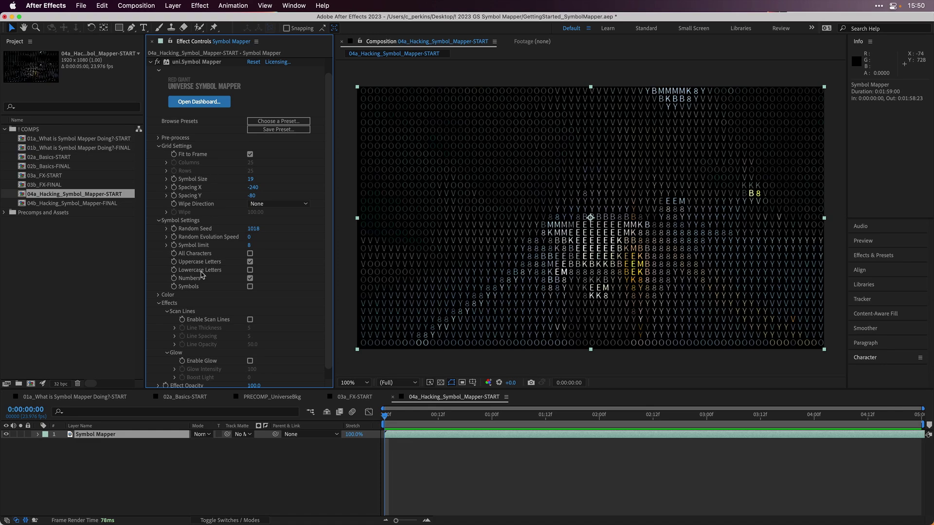
click(157, 304)
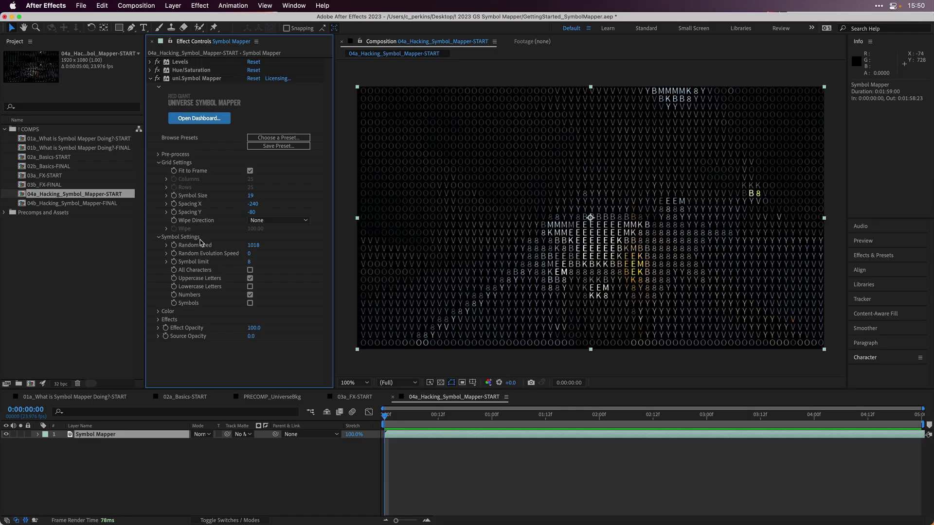
click(253, 248)
text(0)
key(Return)
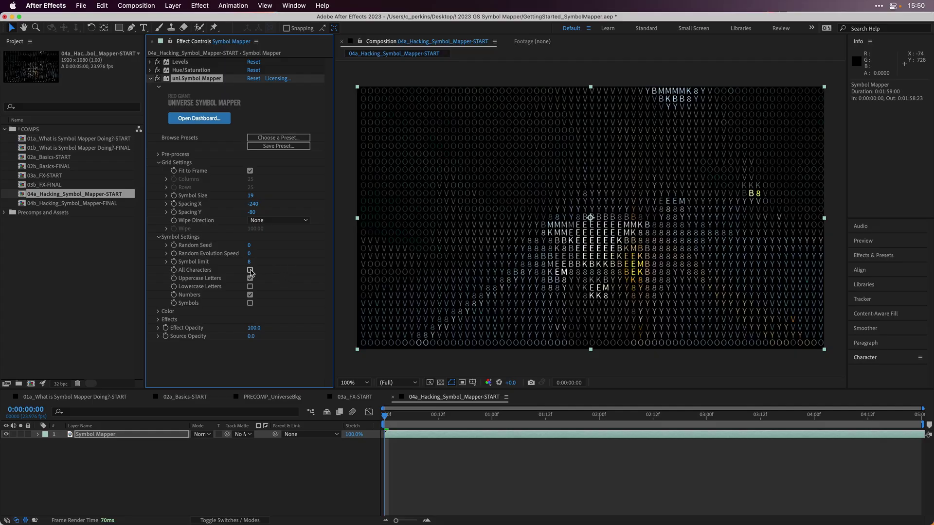
click(250, 270)
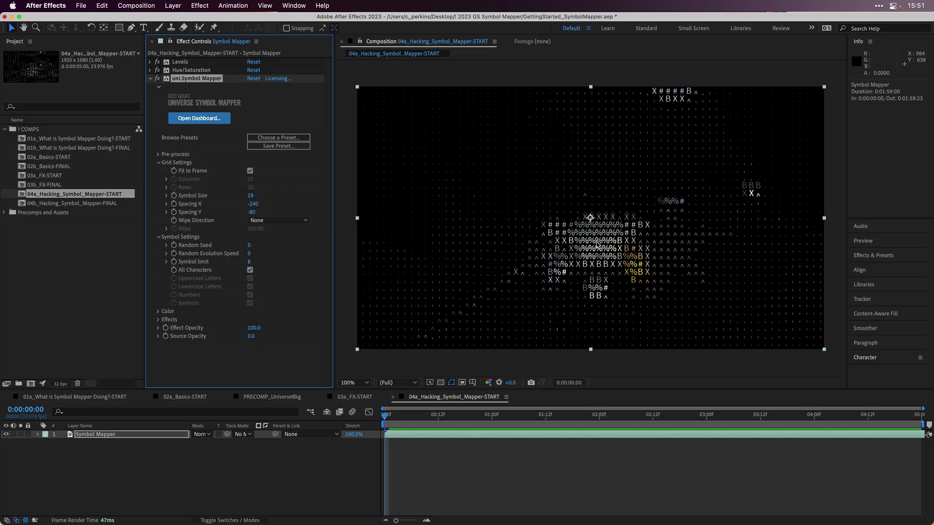
key(period)
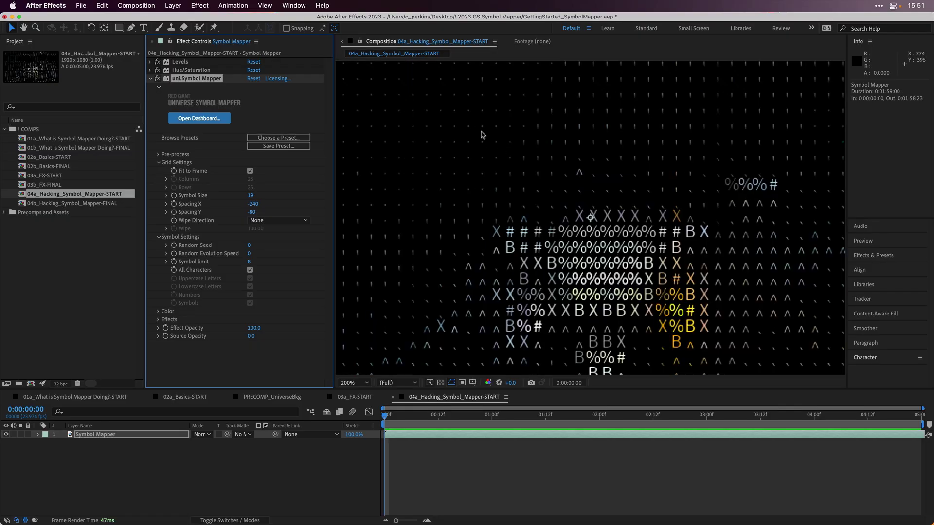
scroll(447, 133, up, 2)
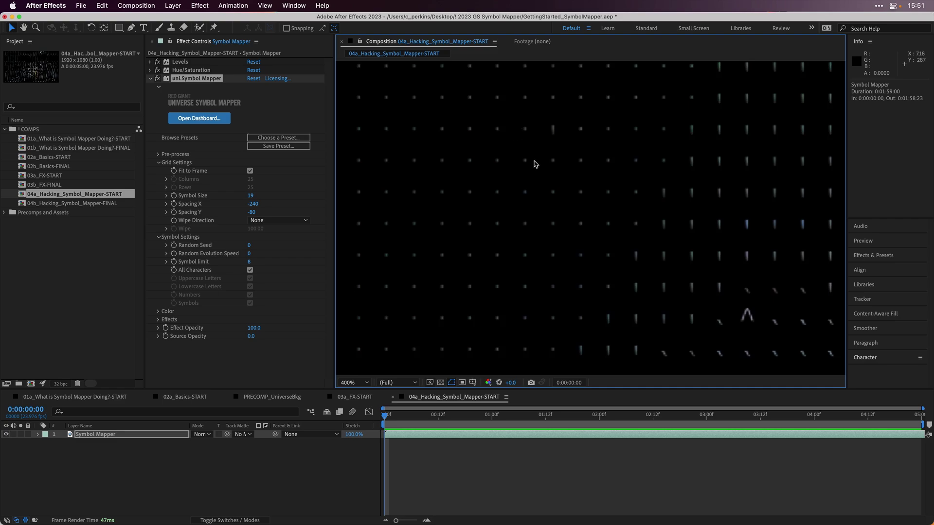
scroll(538, 168, down, 2)
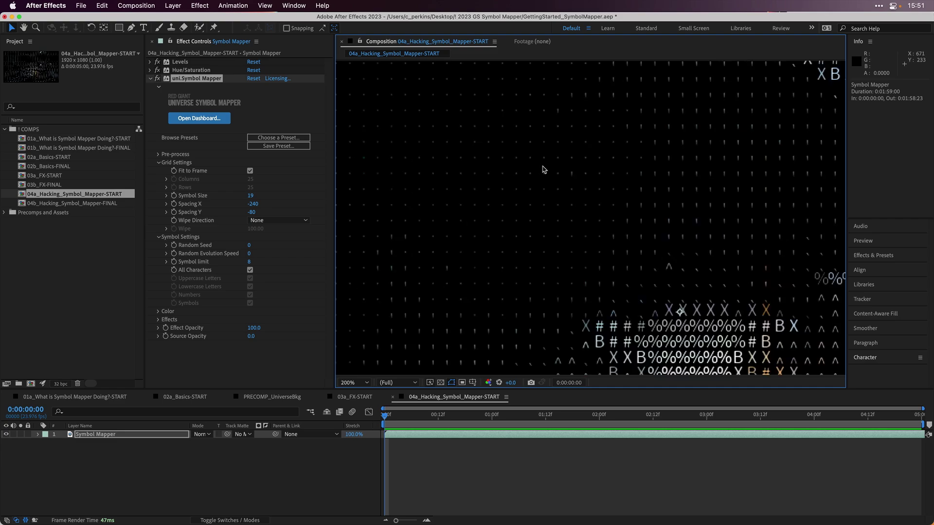
key(comma)
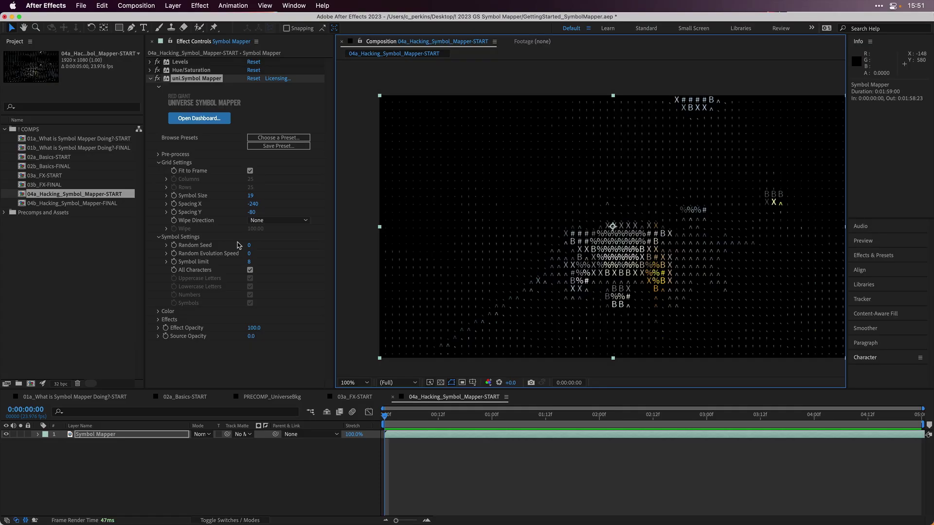
click(293, 6)
mouse_move(322, 63)
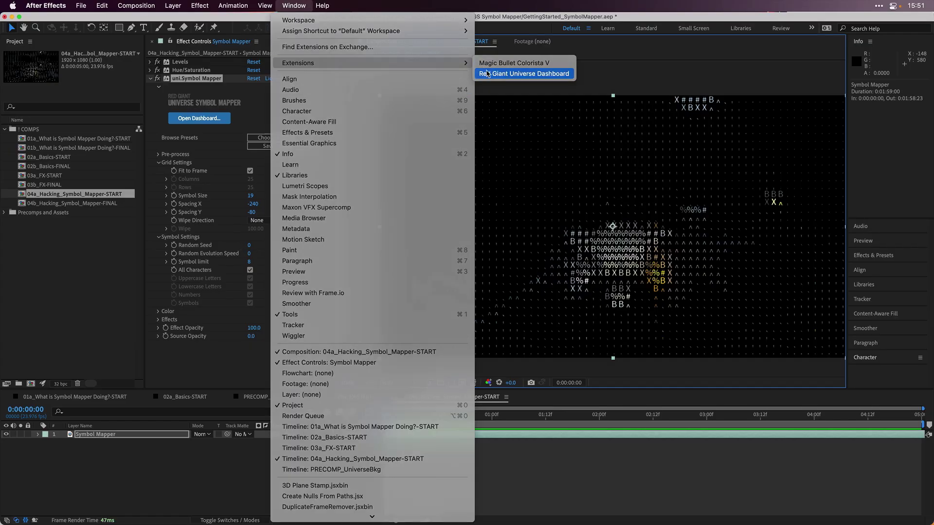
click(489, 74)
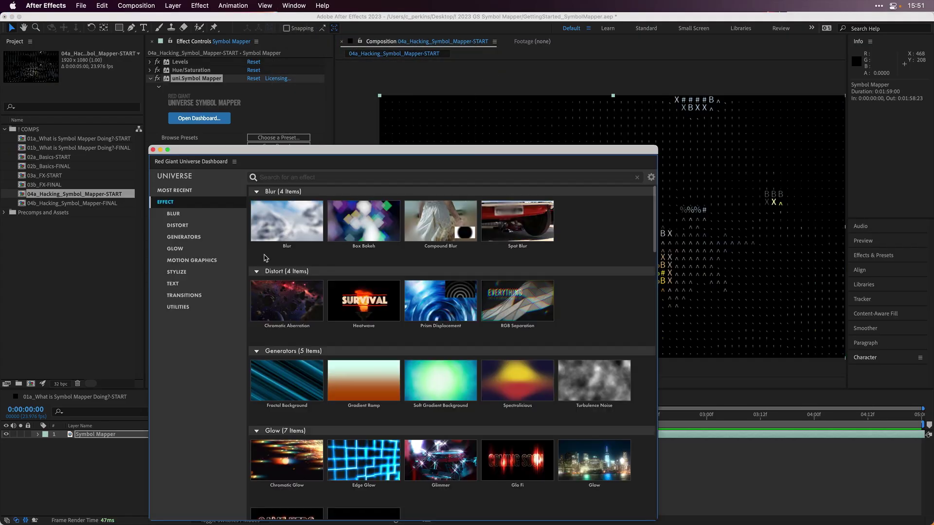
click(191, 272)
scroll(378, 435, down, 1)
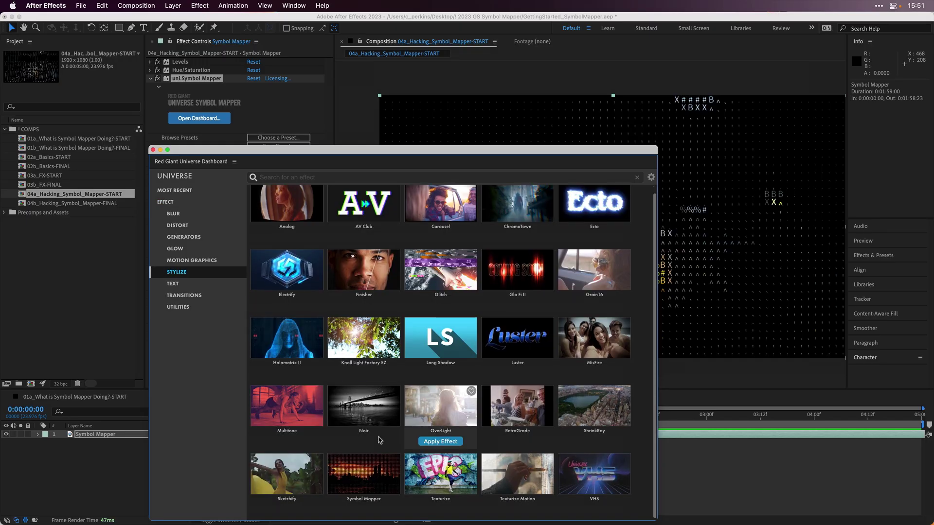
click(350, 477)
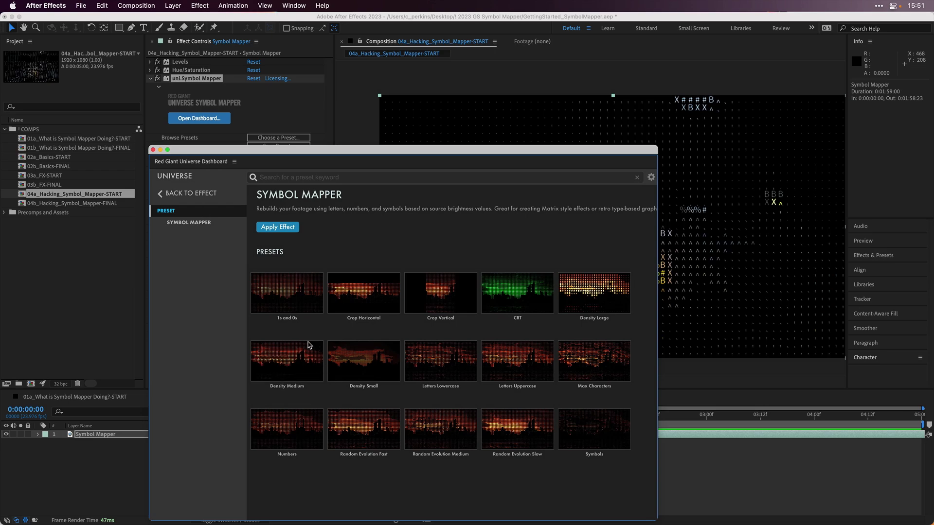
click(153, 150)
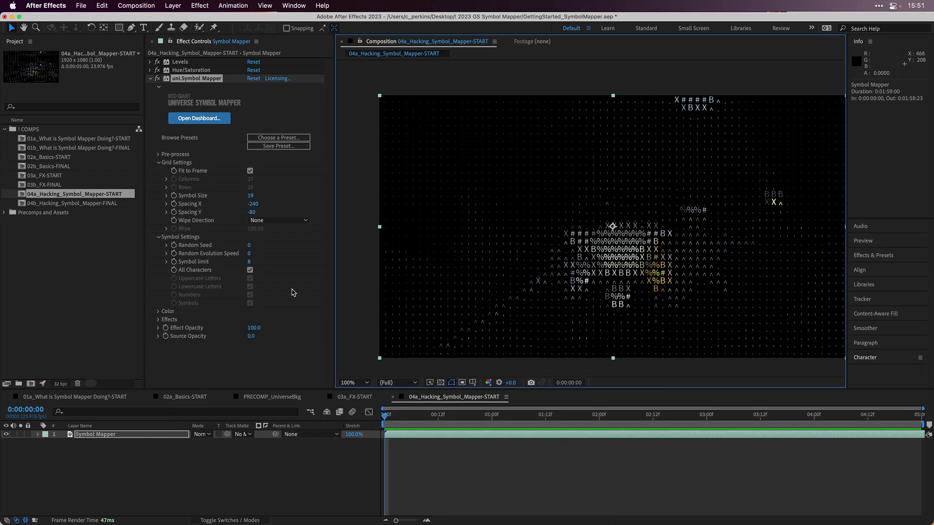